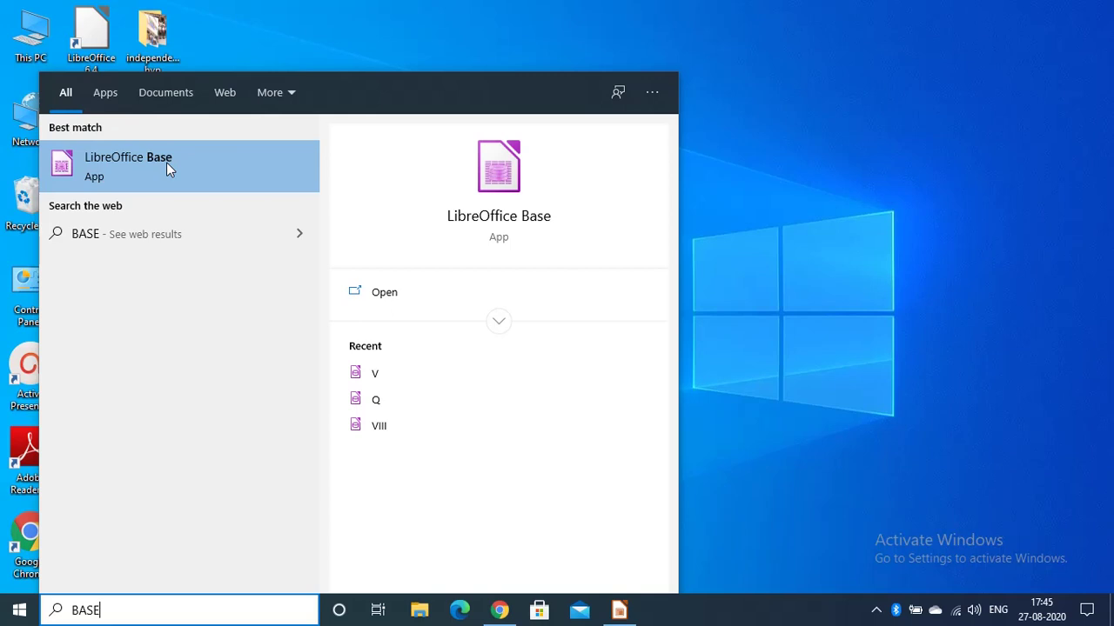
# Open LibreOffice Base and choose to create a new database using the HSQLDB Embedded engine
pyautogui.click(168, 166)
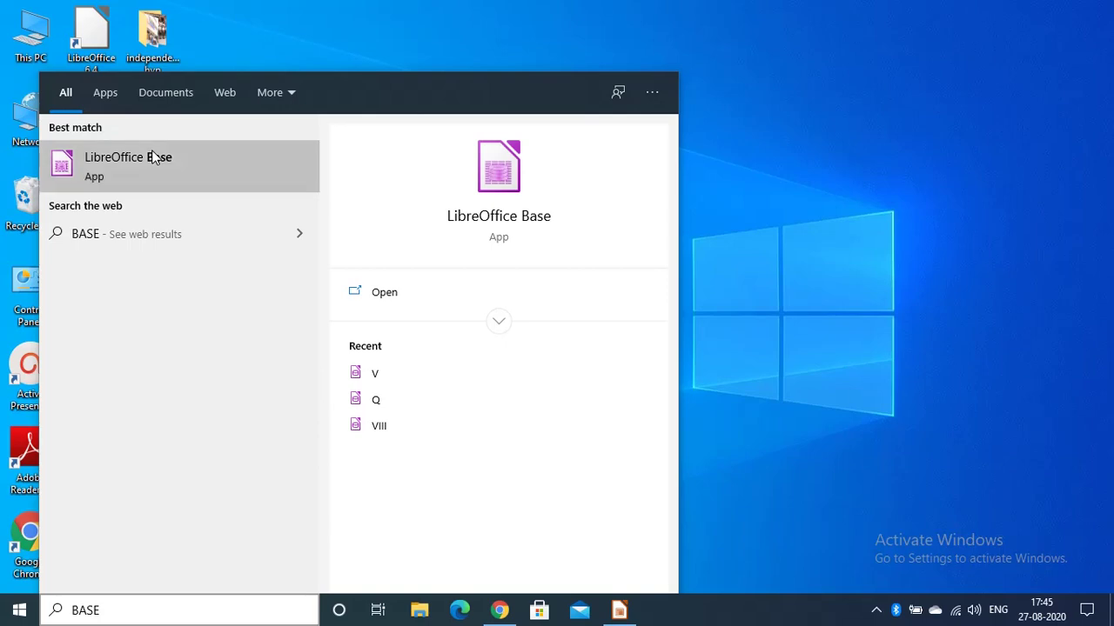
pyautogui.click(383, 292)
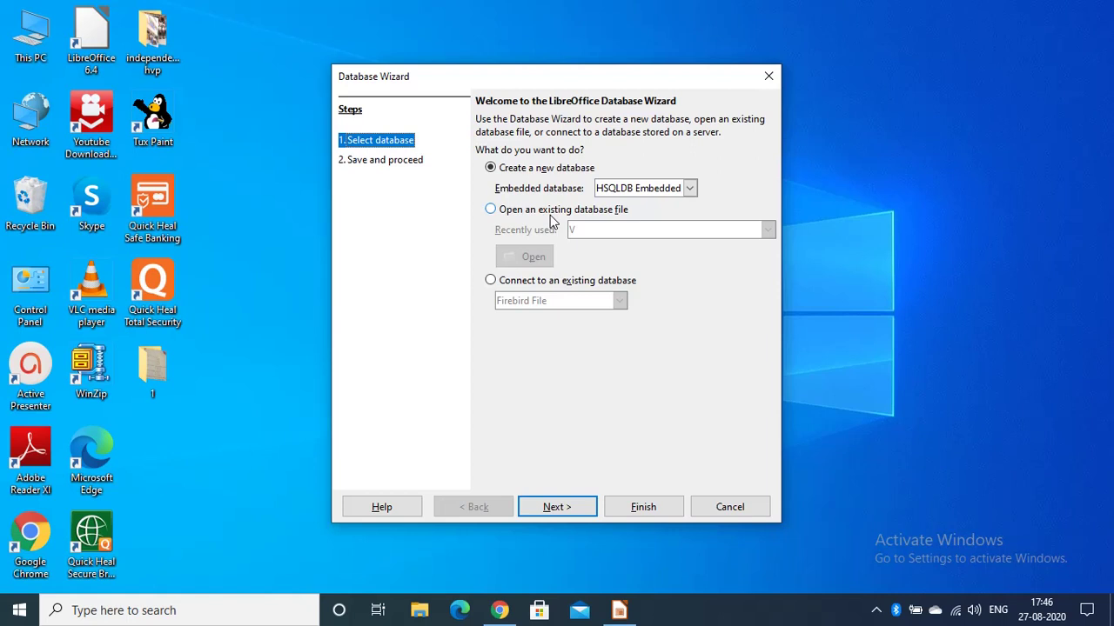
pyautogui.click(491, 209)
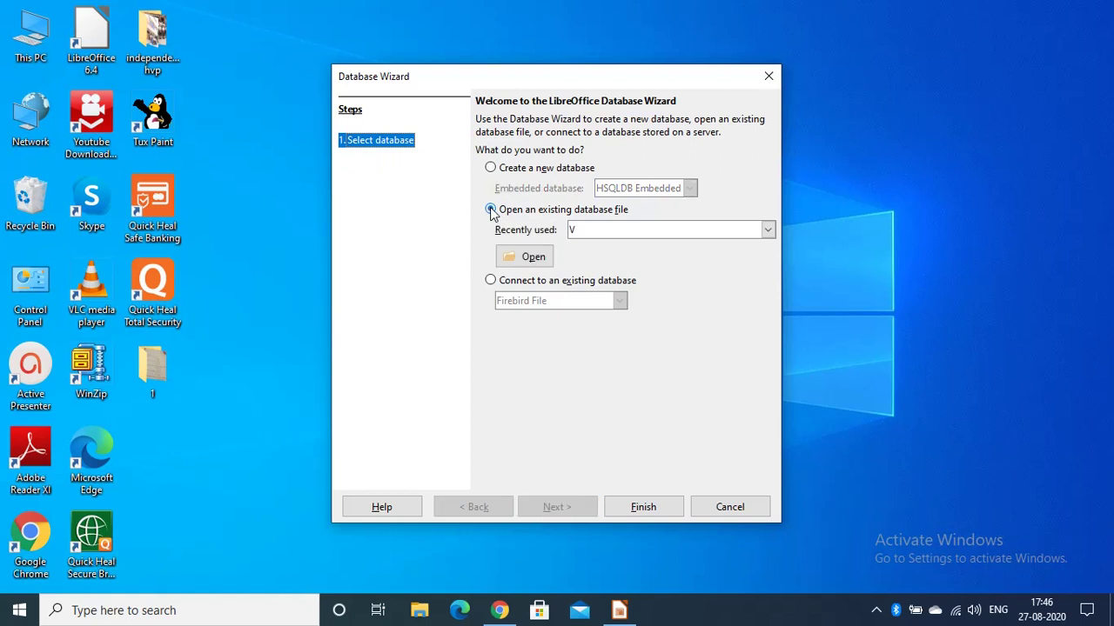
pyautogui.click(491, 280)
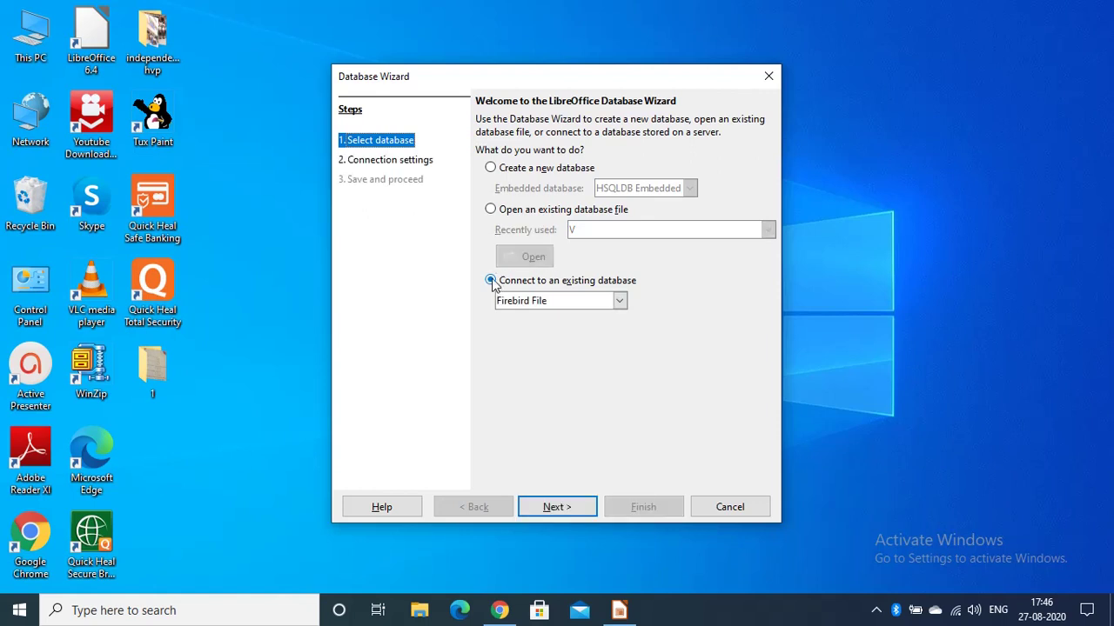
pyautogui.click(490, 168)
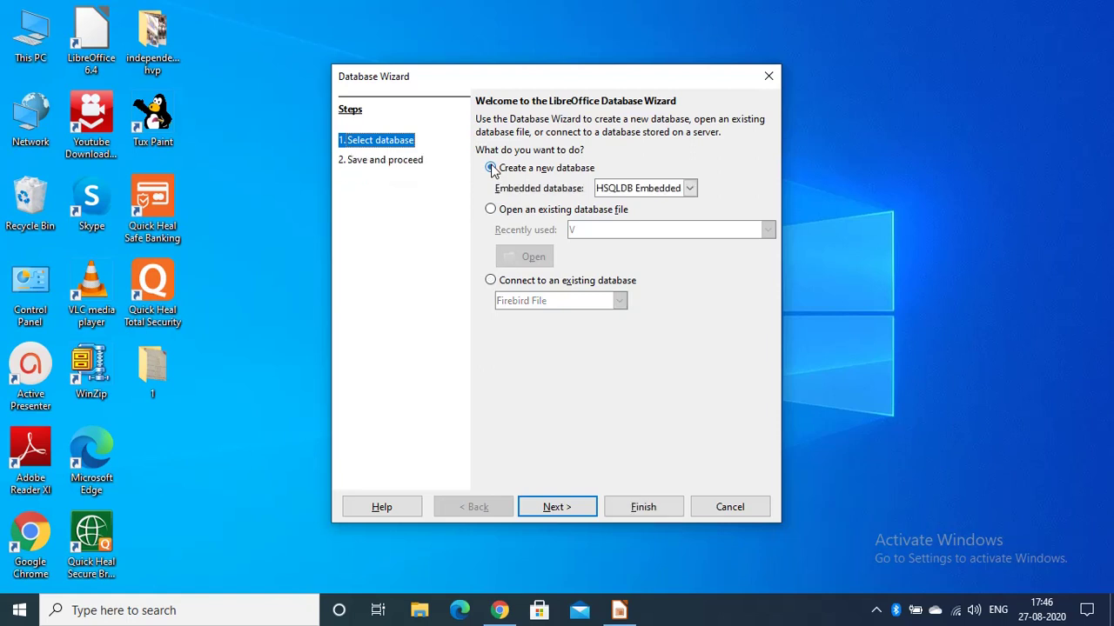
pyautogui.click(585, 510)
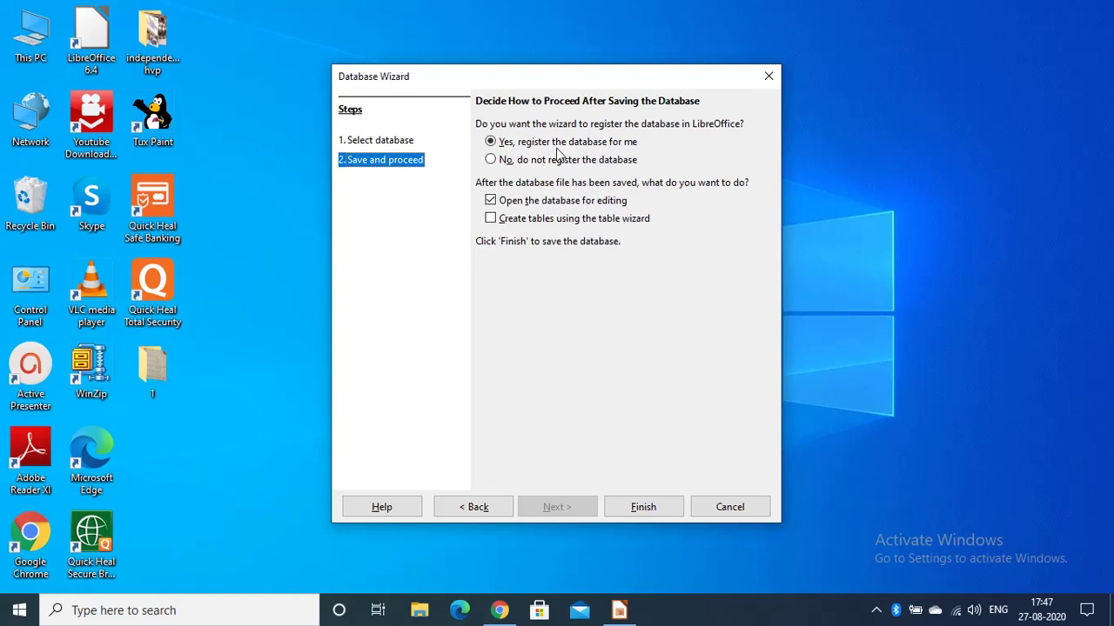
# Finish the database wizard with the database unregistered, opened for editing, and tables created using the table wizard
pyautogui.click(493, 162)
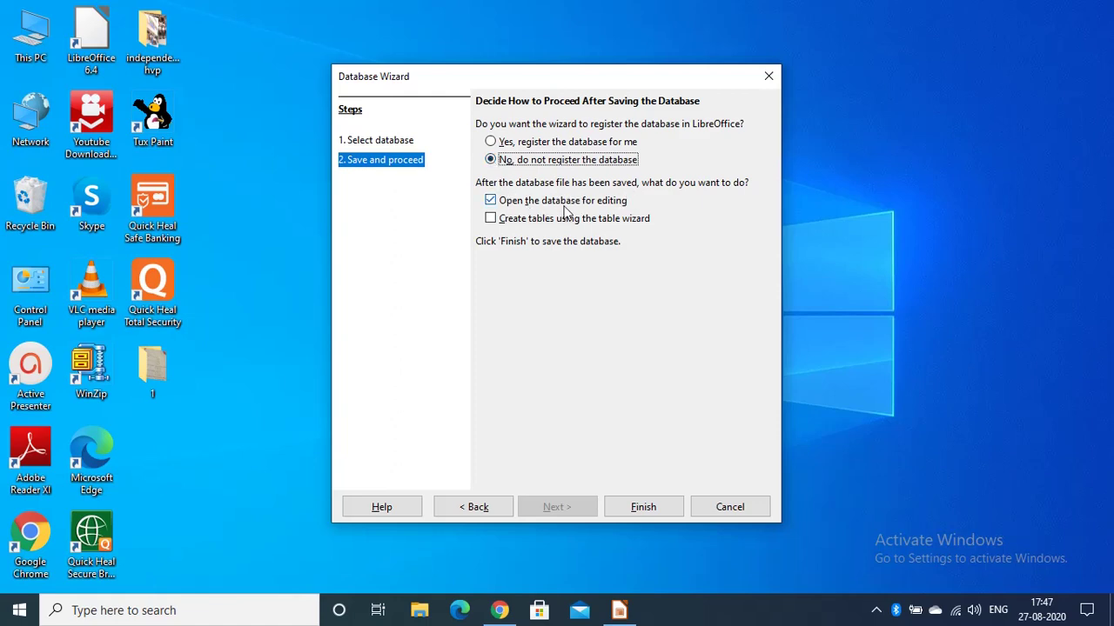
pyautogui.click(493, 220)
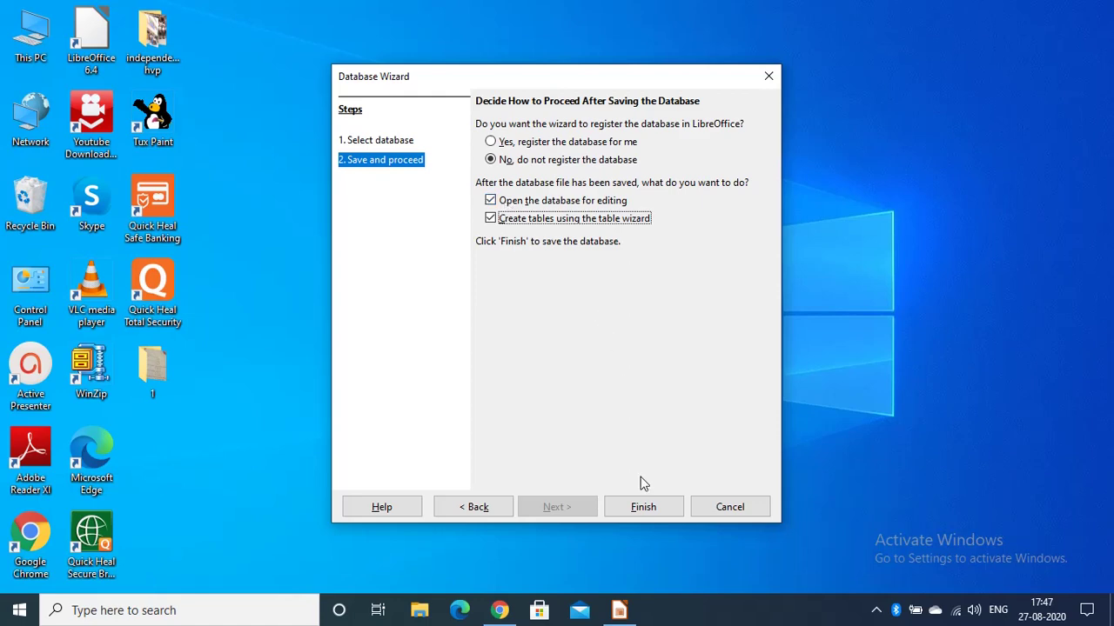
pyautogui.click(643, 507)
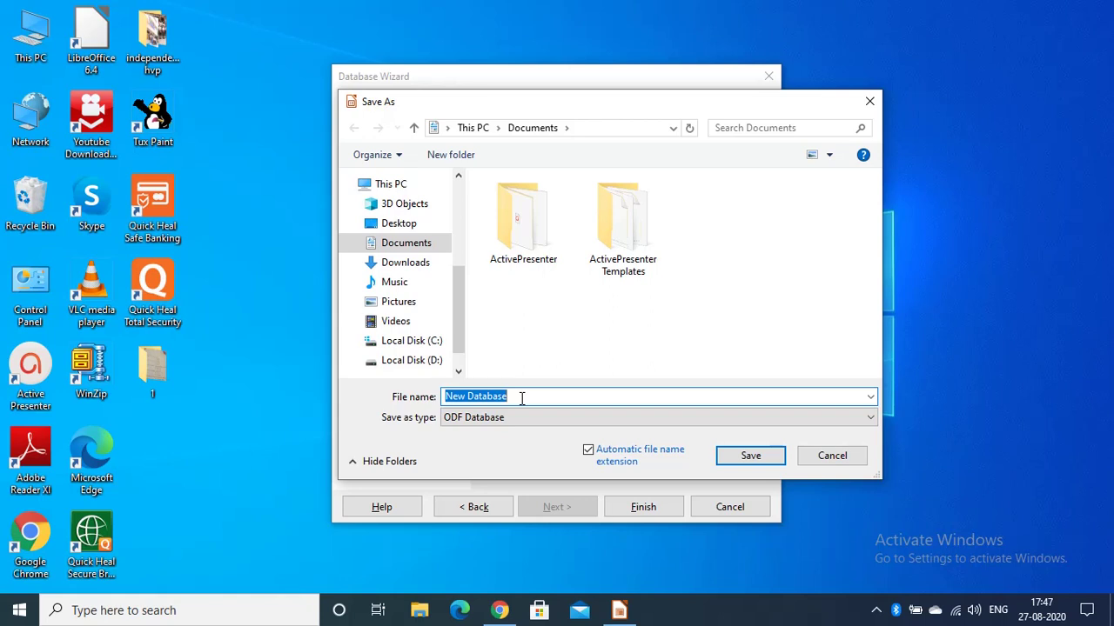
# Save the database as VIII on the Desktop and check the desktop for its file
pyautogui.click(410, 229)
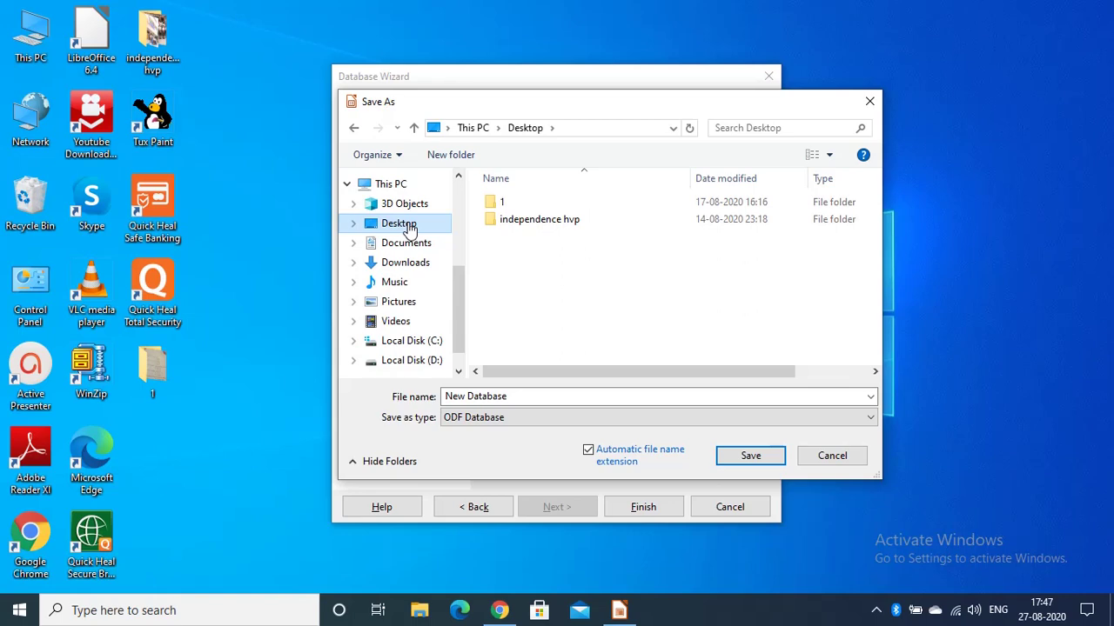
pyautogui.click(514, 395)
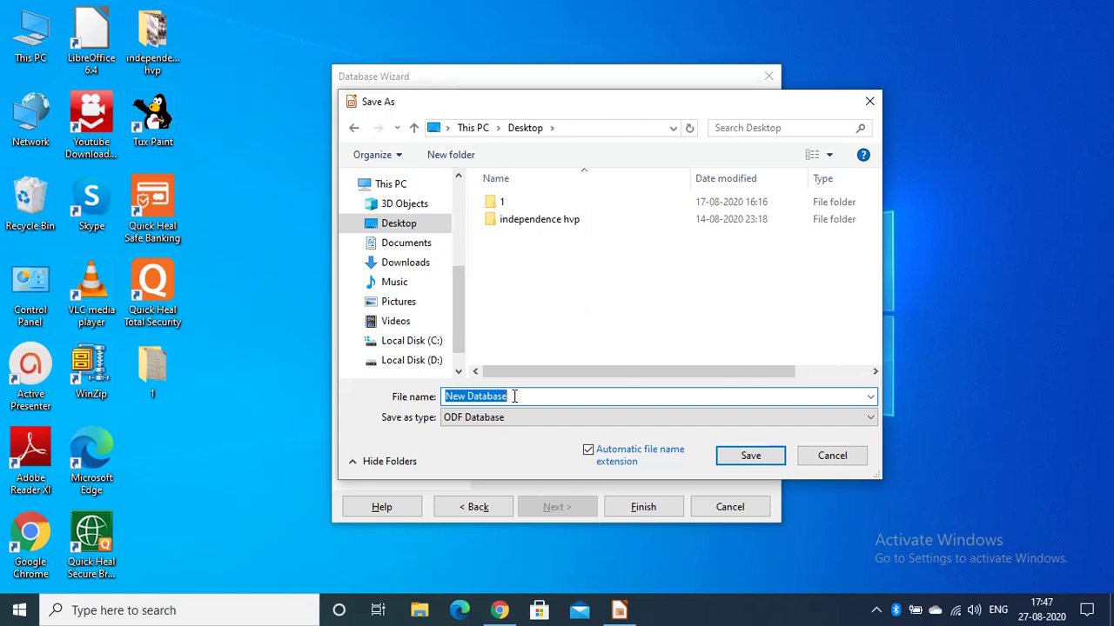
pyautogui.write('VIII')
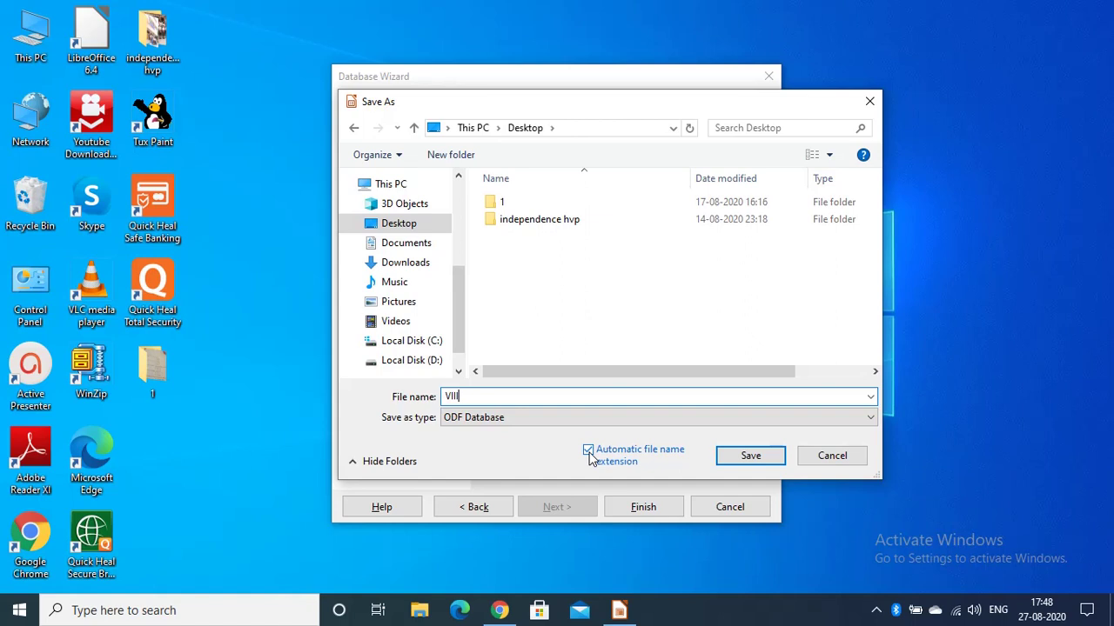
pyautogui.click(747, 461)
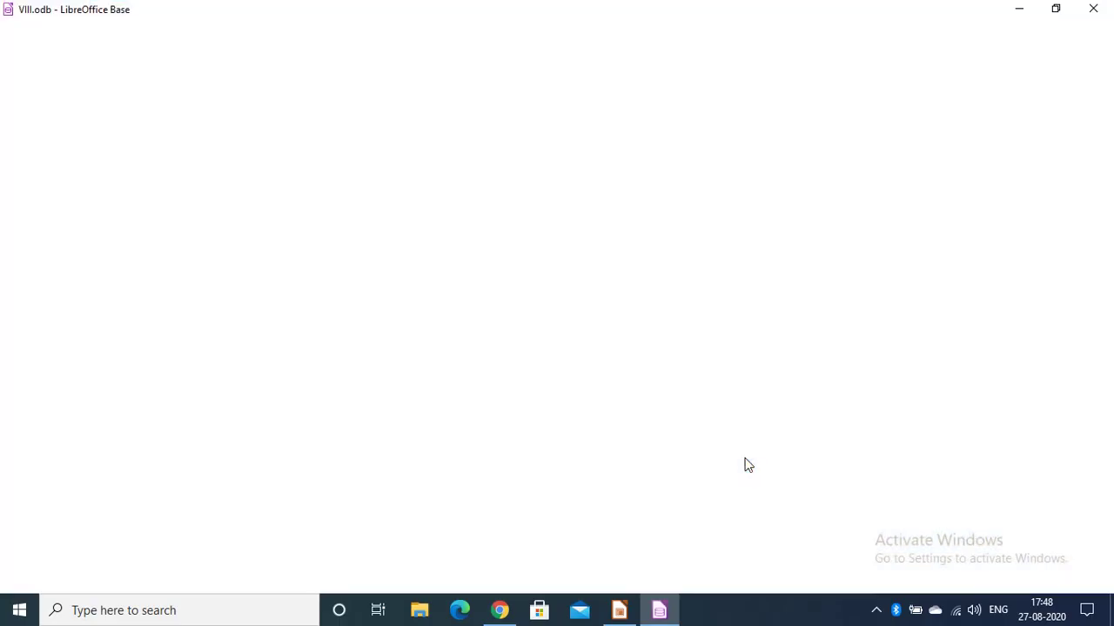
pyautogui.click(1021, 15)
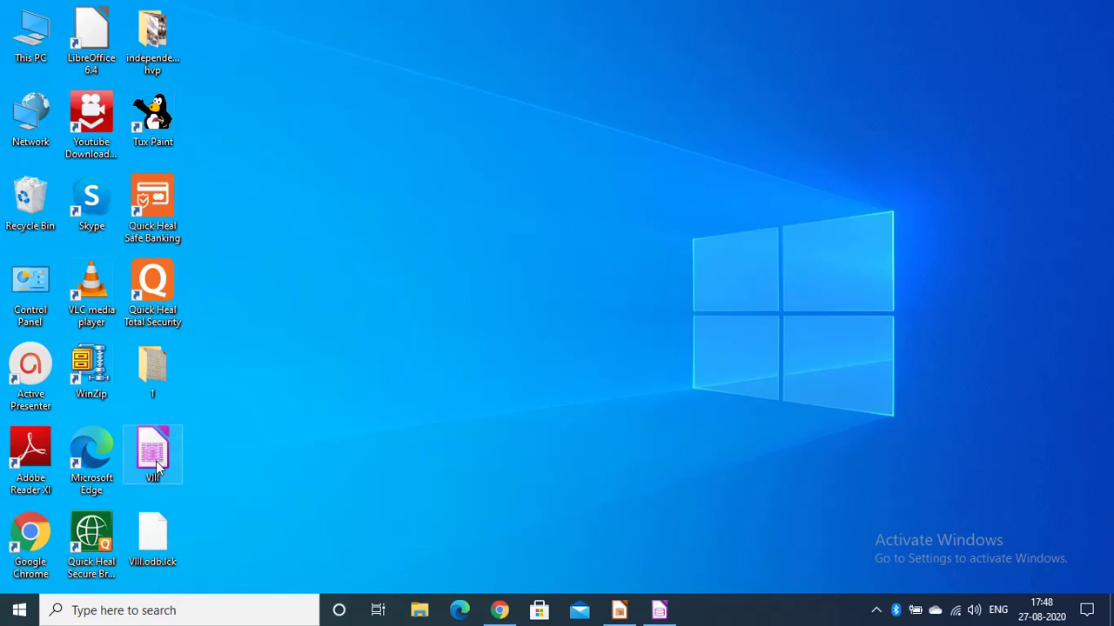
pyautogui.click(660, 610)
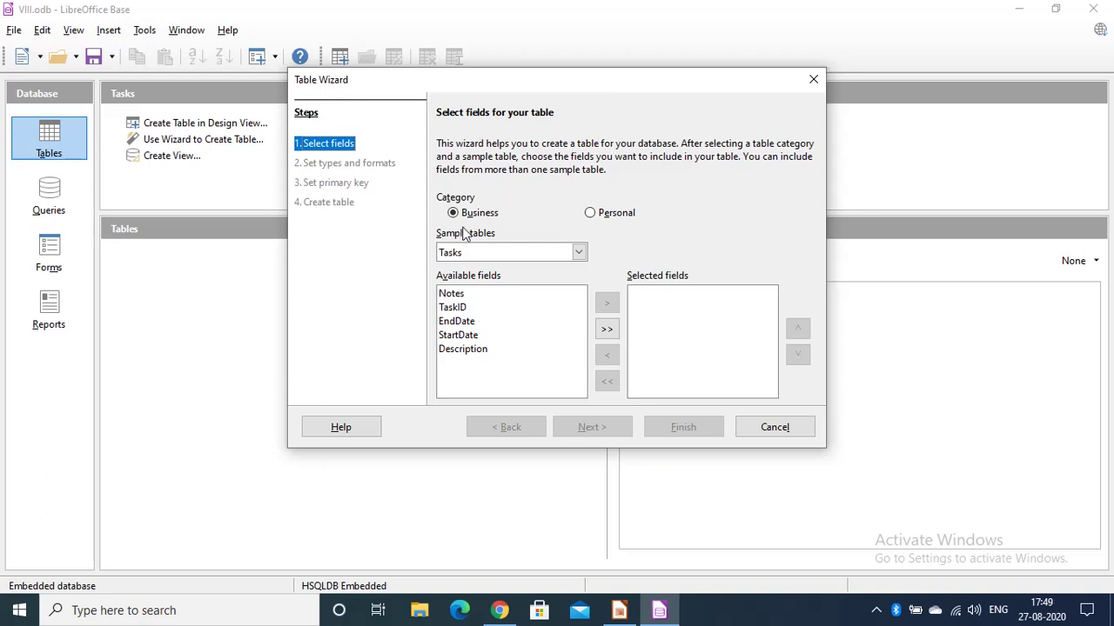
# Base the new table on the Library sample table from the Personal category
pyautogui.click(592, 215)
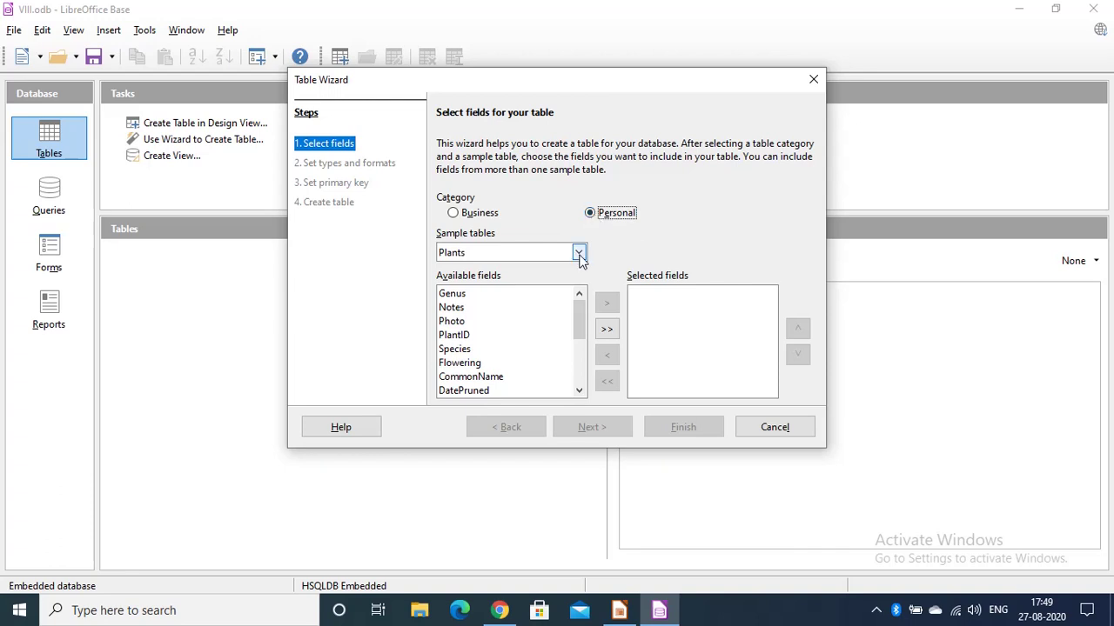
pyautogui.click(578, 253)
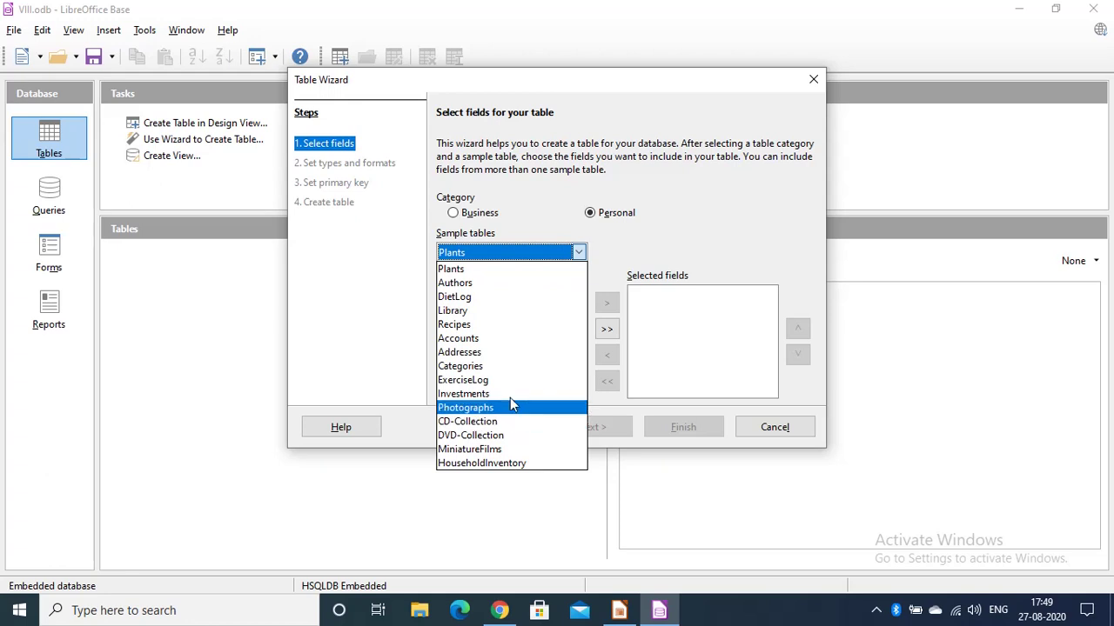
pyautogui.click(460, 313)
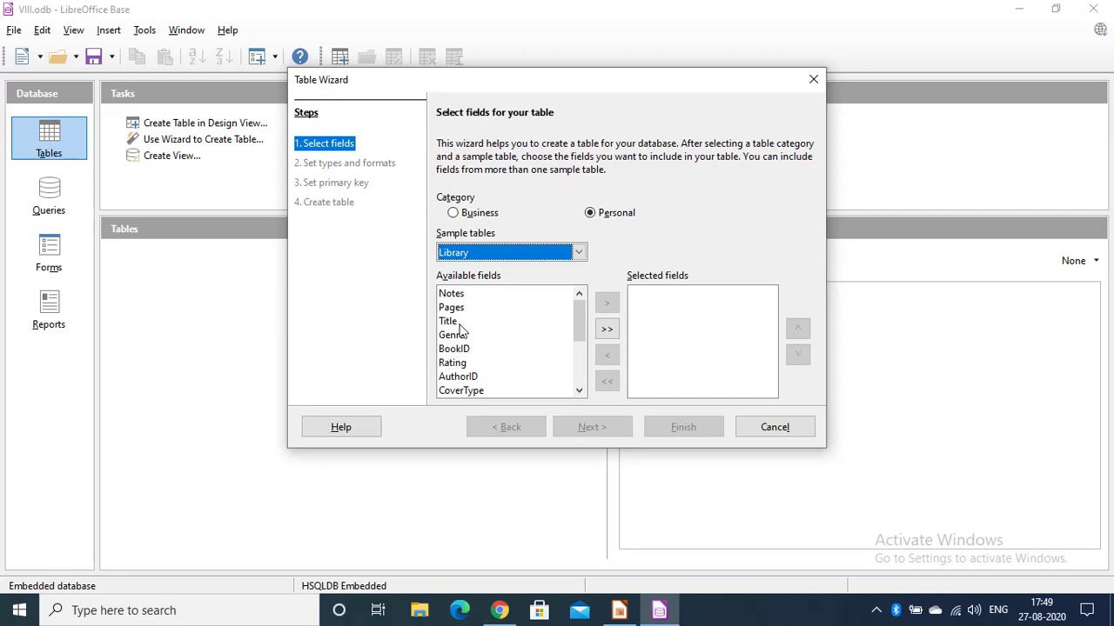
# Try adding the Title field and all remaining Library fields to the selection, and remove them all again
pyautogui.click(459, 324)
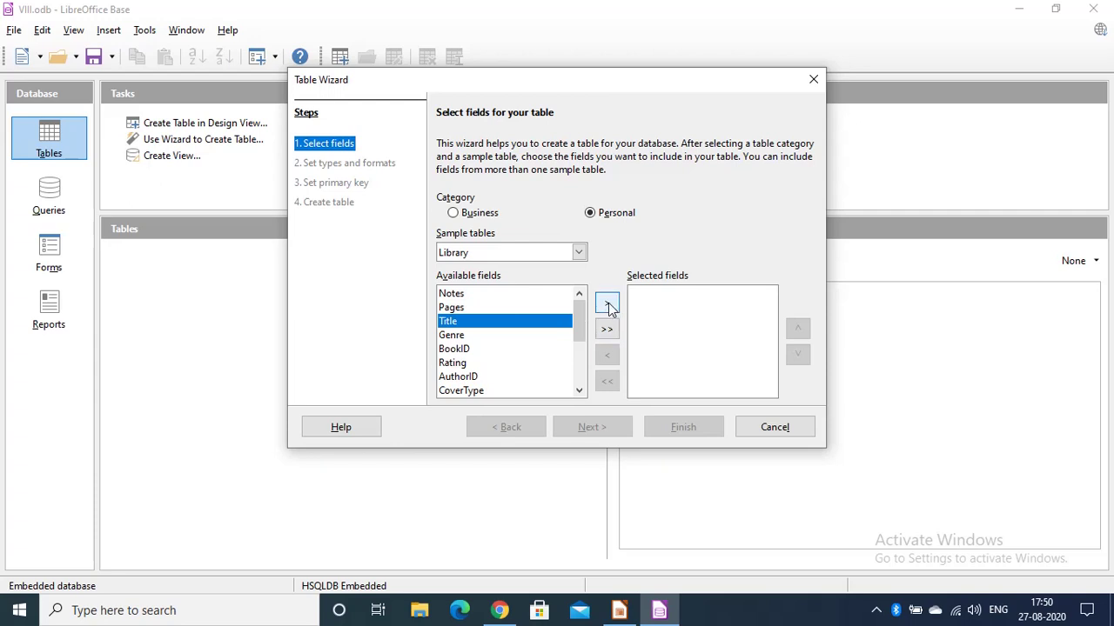
pyautogui.click(607, 304)
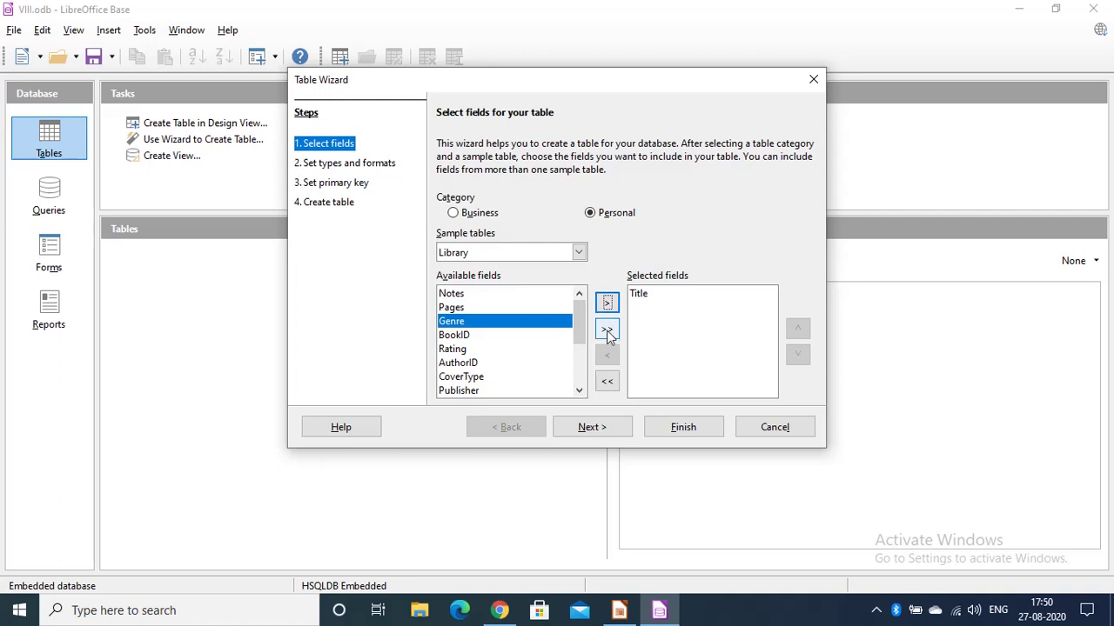
pyautogui.click(607, 331)
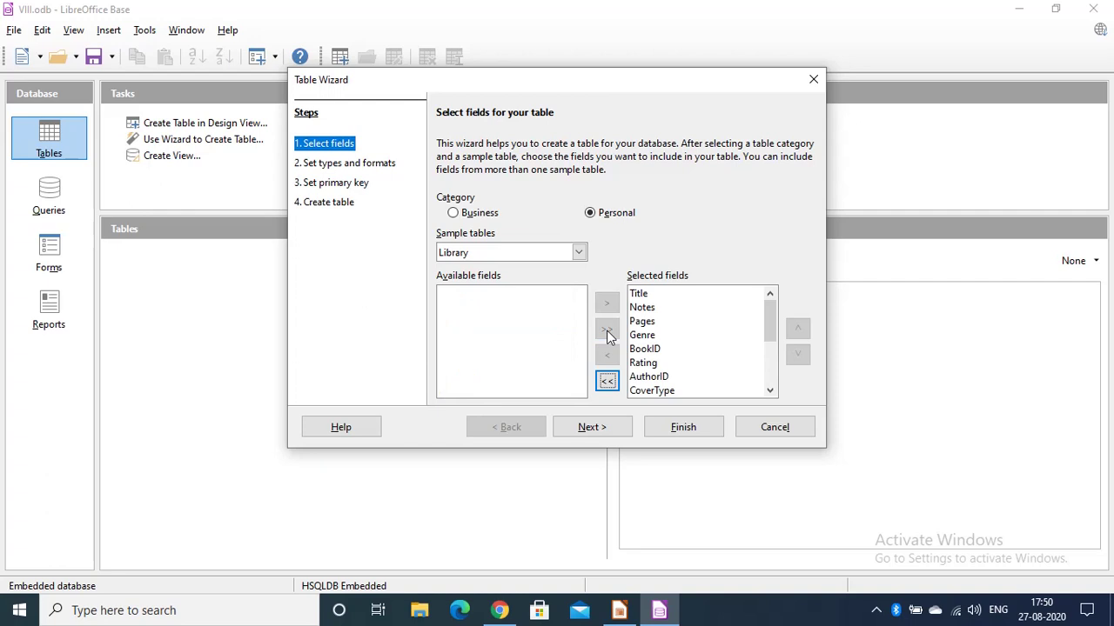
pyautogui.click(607, 383)
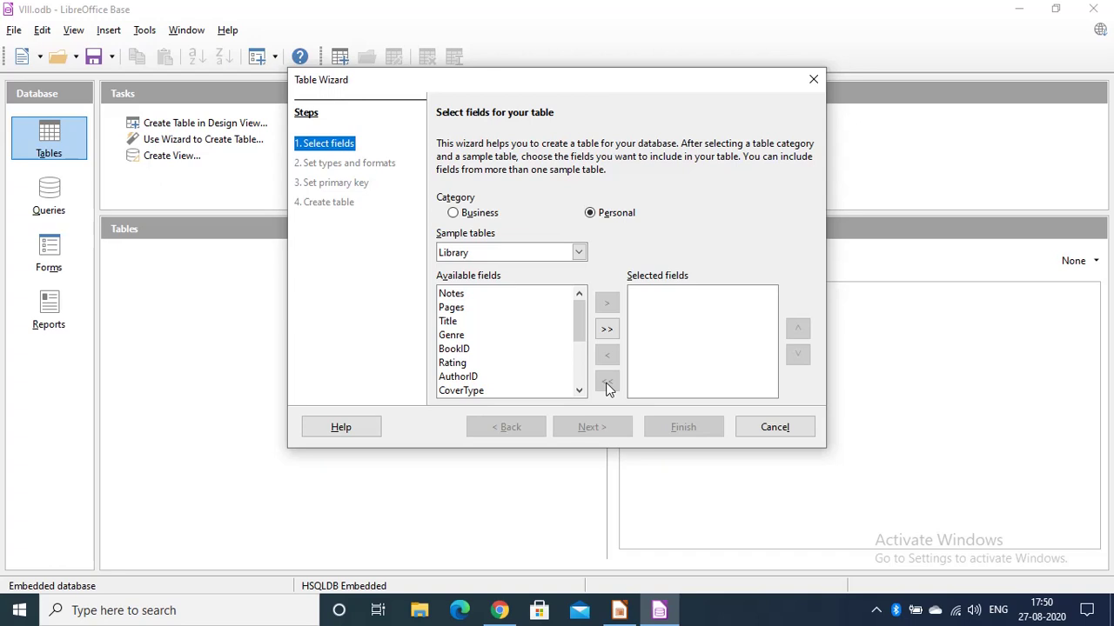
# Add the Title, BookID, AuthorID and Publisher fields to the table and proceed to the field types and formats
pyautogui.click(446, 322)
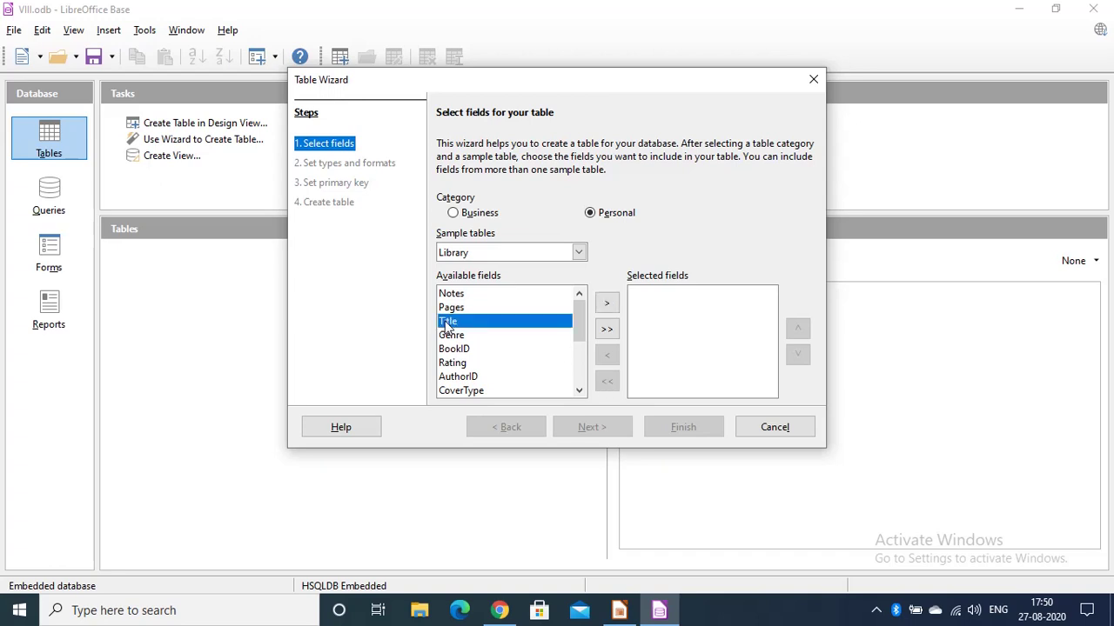
pyautogui.click(607, 303)
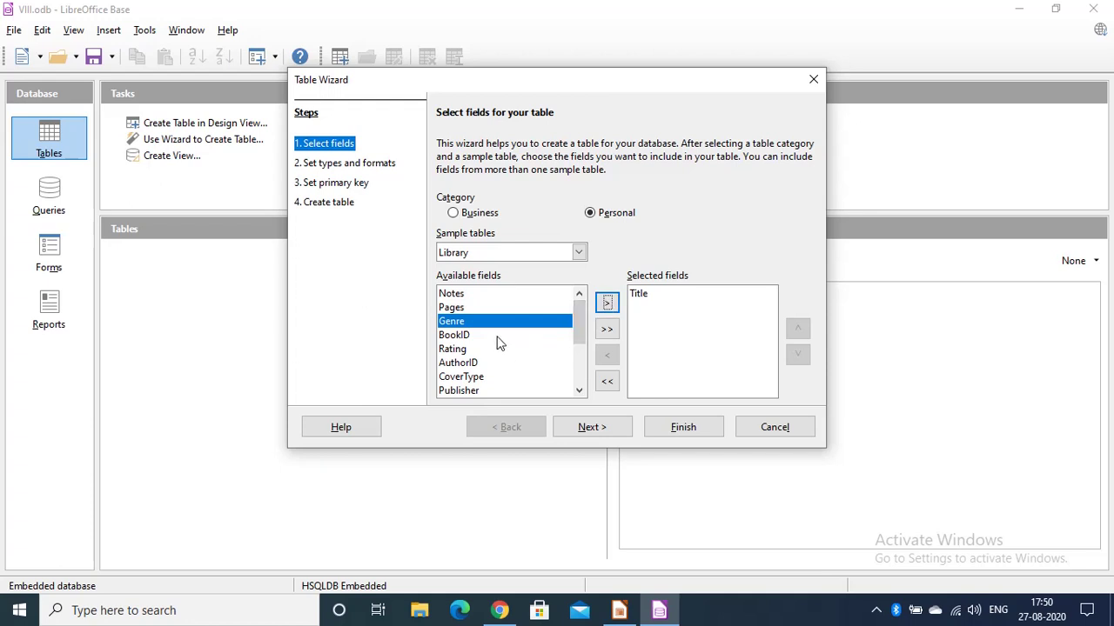
pyautogui.click(497, 337)
pyautogui.click(606, 303)
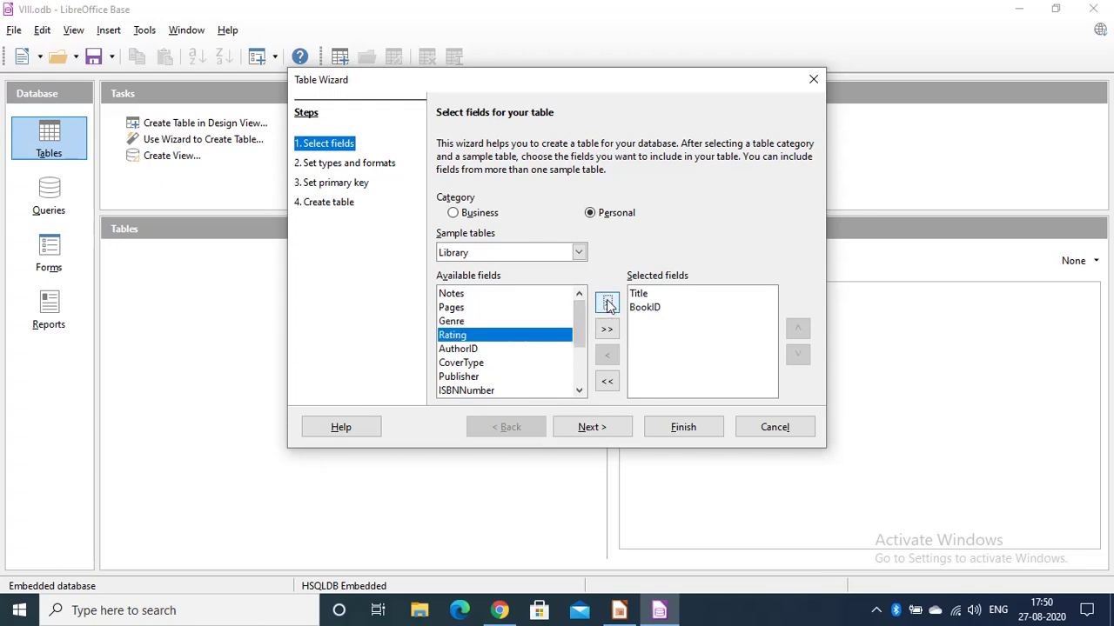
pyautogui.click(490, 350)
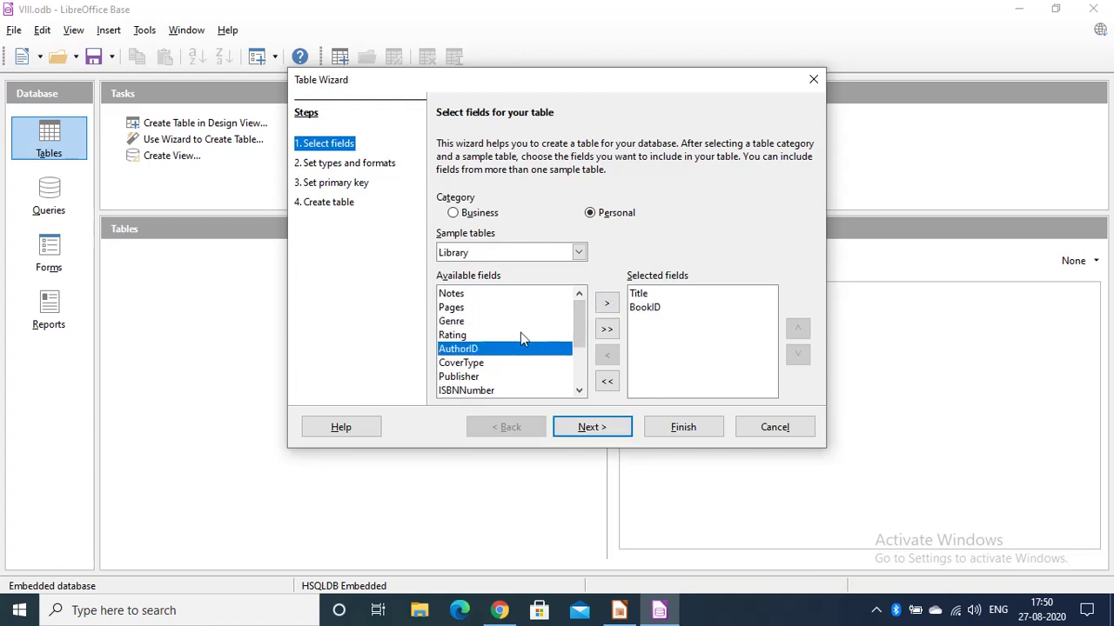
pyautogui.click(607, 303)
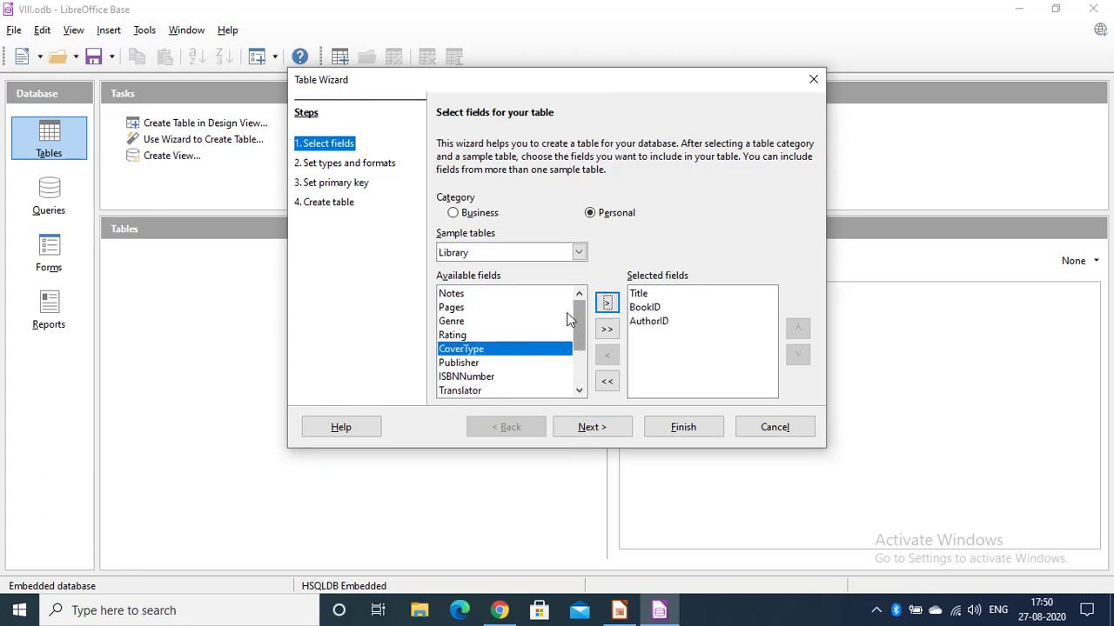
pyautogui.click(466, 364)
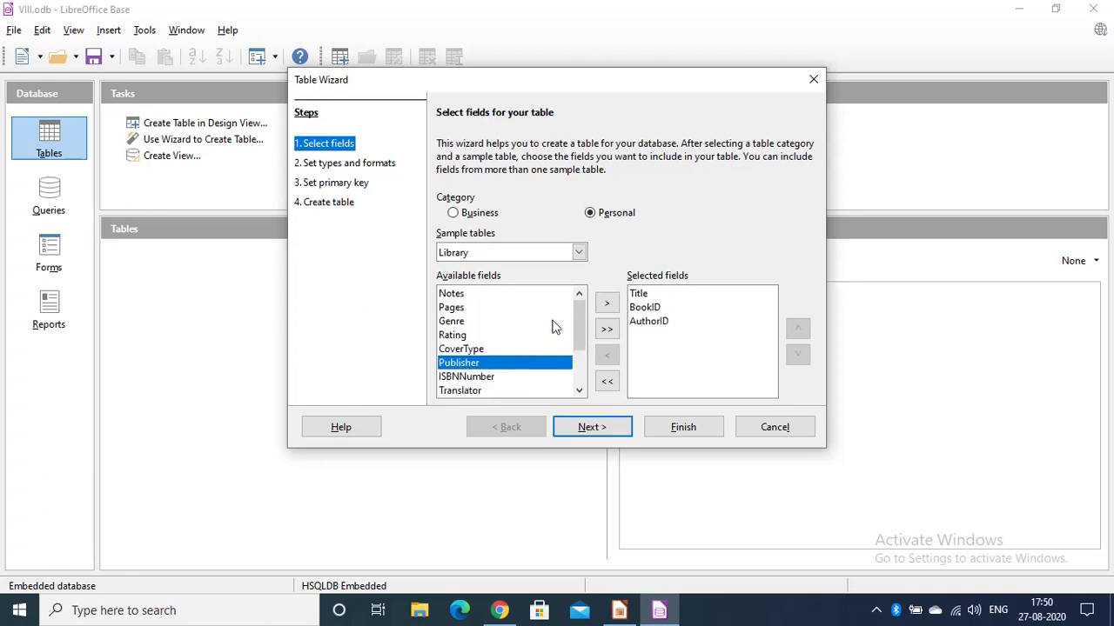
pyautogui.click(607, 302)
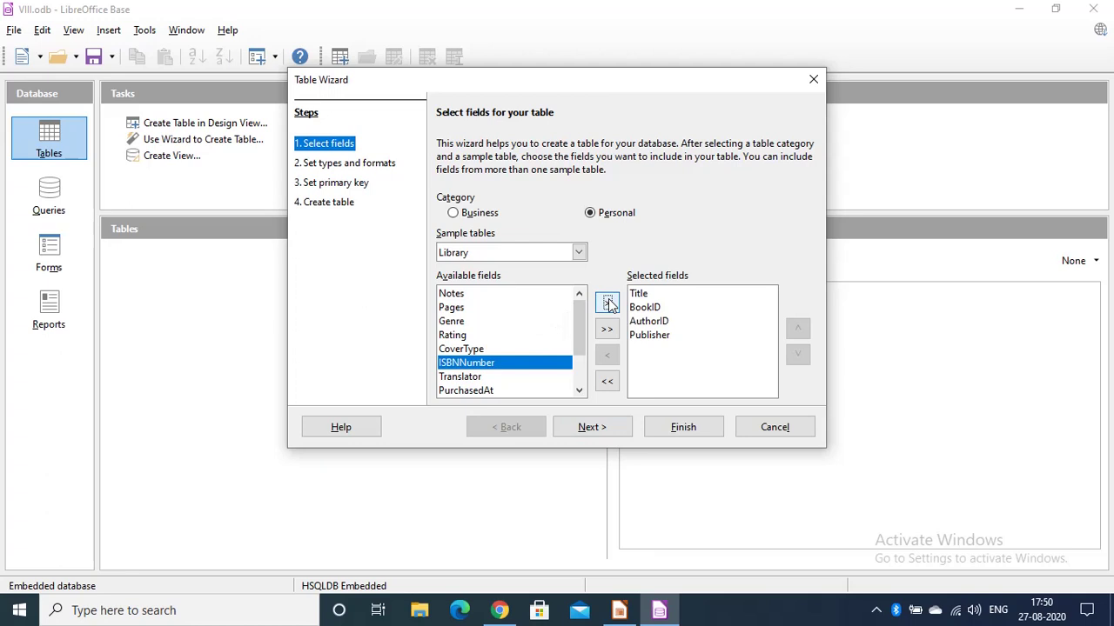
pyautogui.click(607, 429)
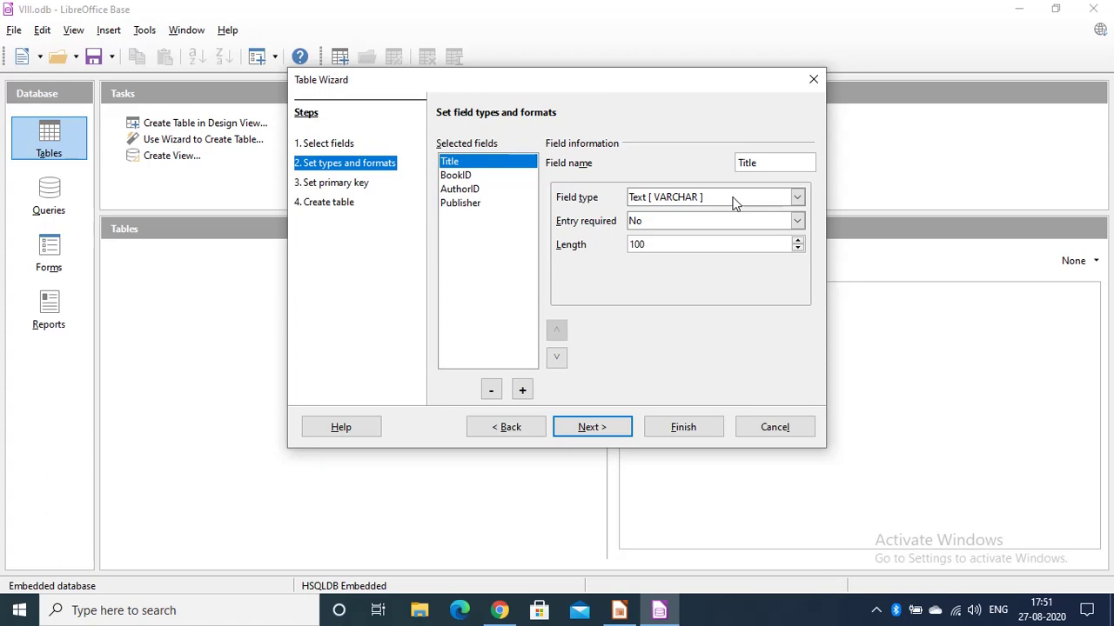
# Set the Title field to type Text [ VARCHAR ] with entry required Yes and length 97
pyautogui.click(797, 198)
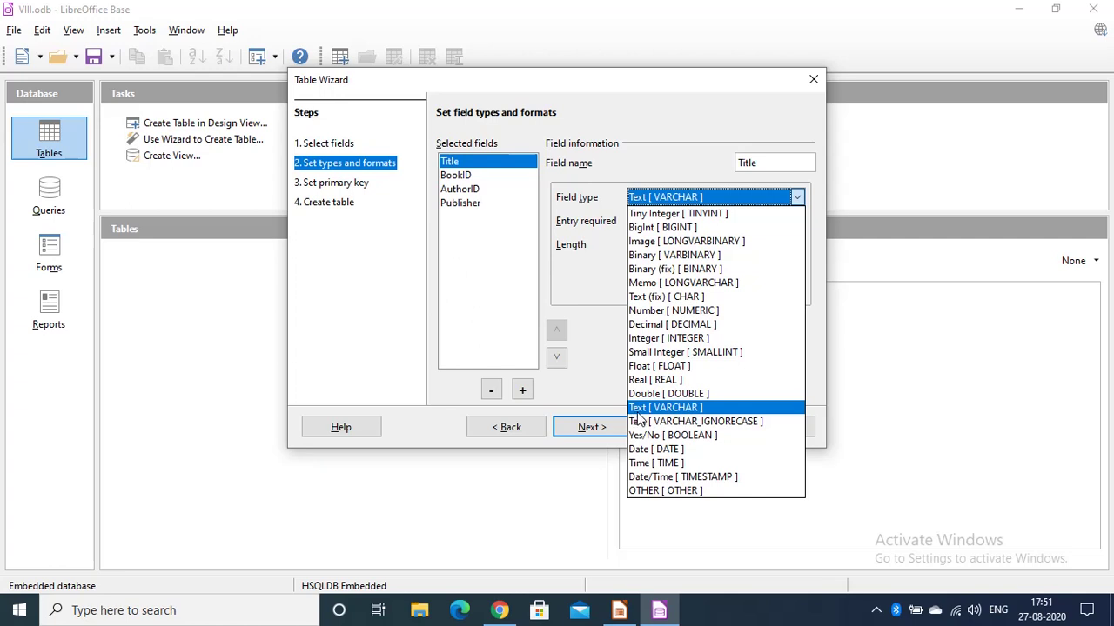
pyautogui.click(636, 410)
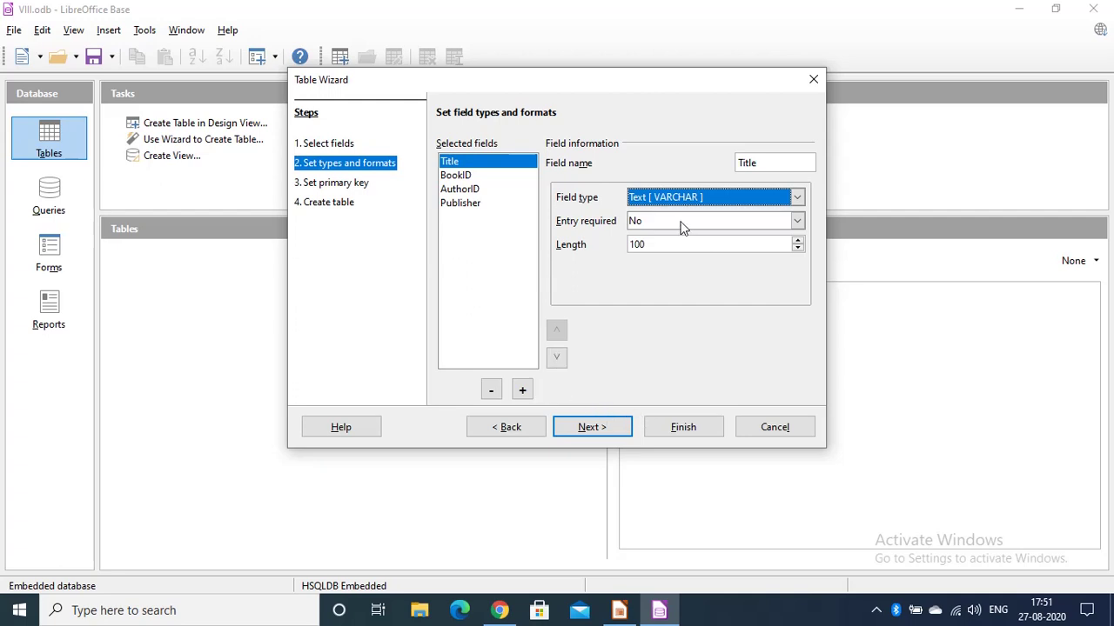
pyautogui.click(796, 222)
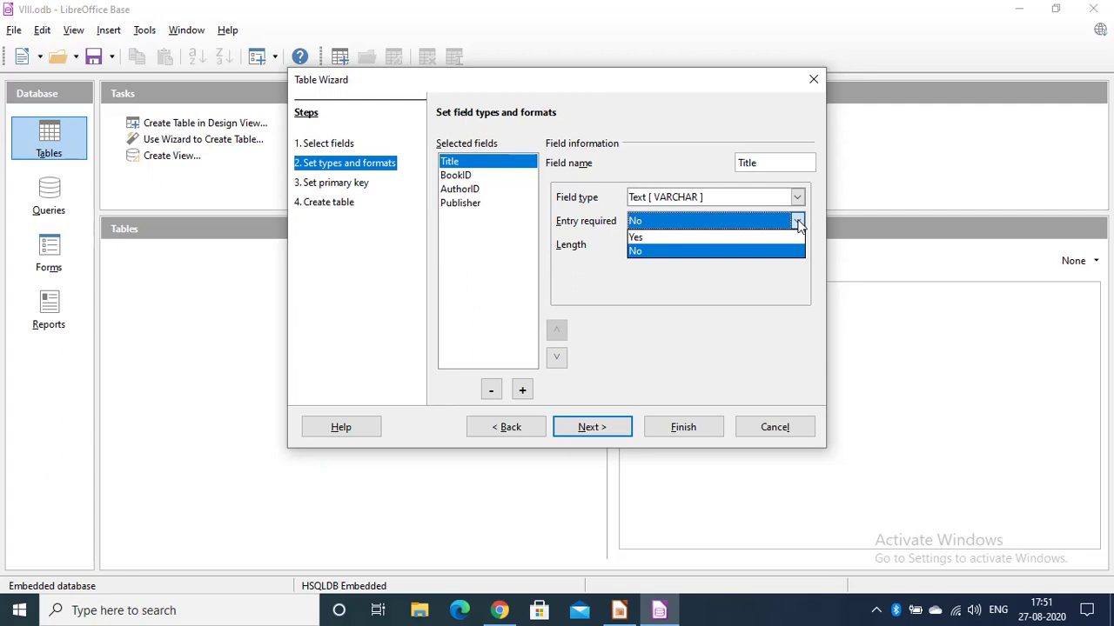
pyautogui.click(729, 238)
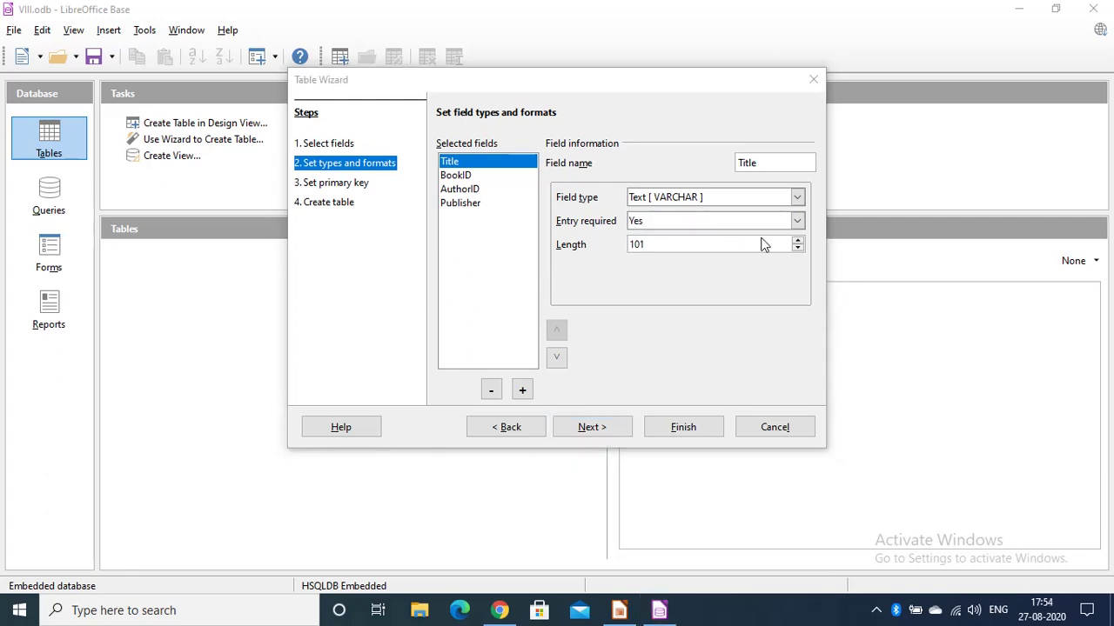
pyautogui.click(798, 250)
pyautogui.click(798, 250)
pyautogui.click(797, 250)
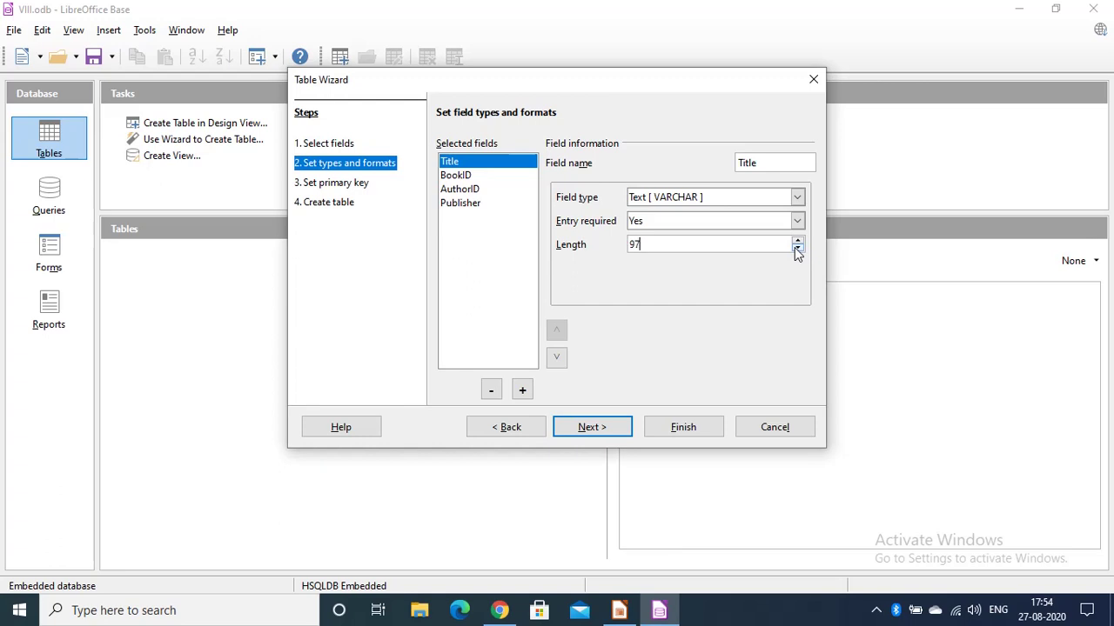
# Increase the Title field's length by about five characters
pyautogui.click(797, 240)
pyautogui.click(798, 240)
pyautogui.click(798, 240)
pyautogui.click(798, 240)
pyautogui.click(798, 240)
# Keep the BookID field as Integer [ INTEGER ] with AutoValue No, and set its entry required option to Yes
pyautogui.click(462, 177)
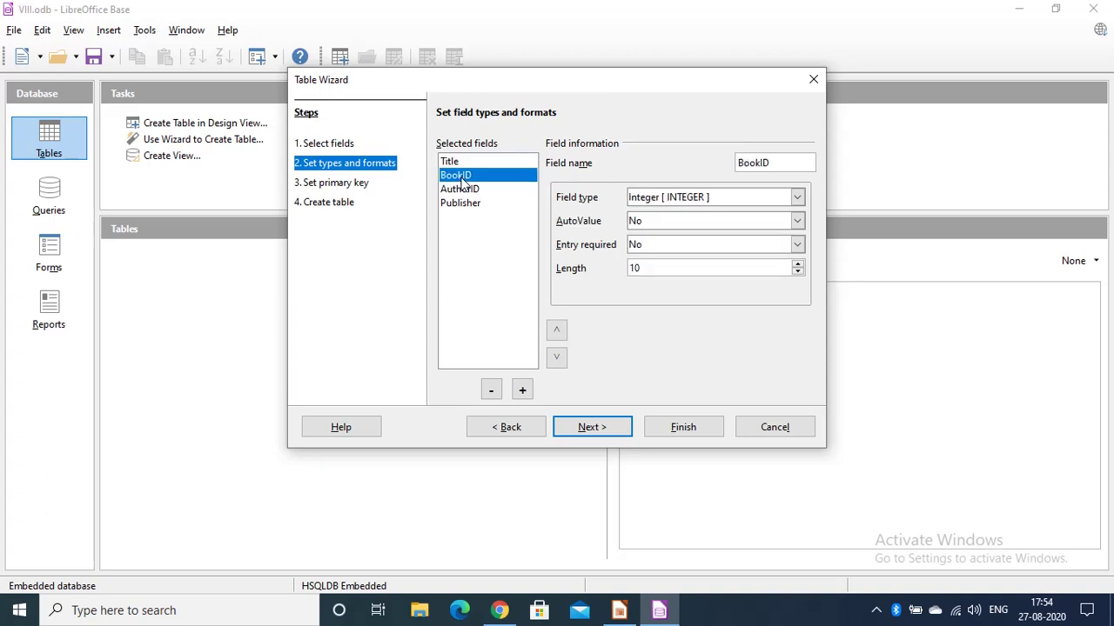
pyautogui.click(671, 200)
pyautogui.click(797, 198)
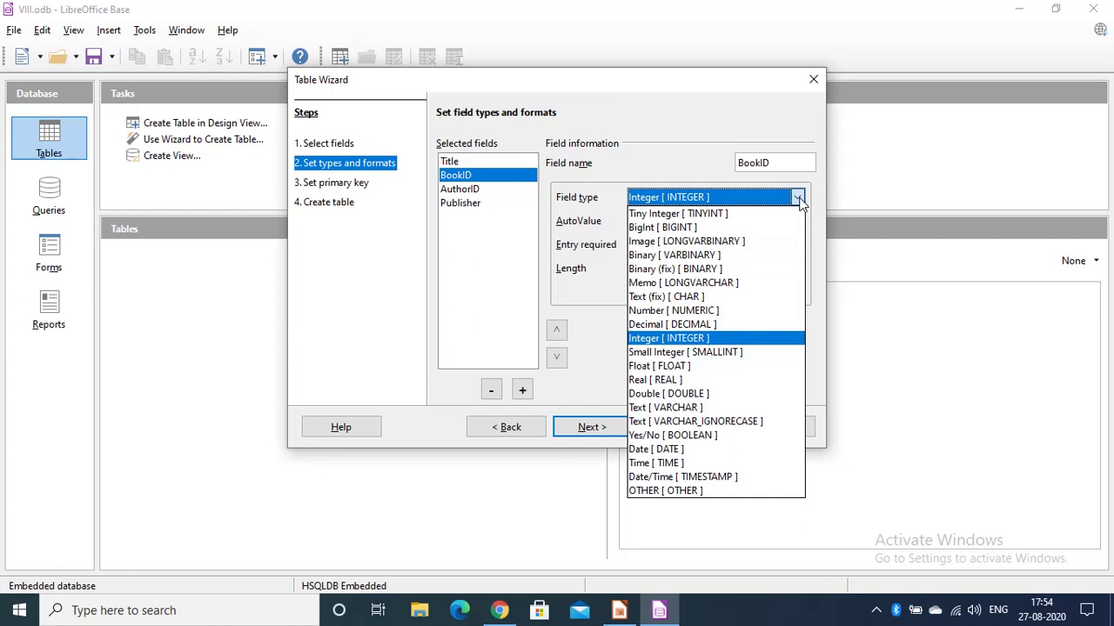
pyautogui.click(595, 235)
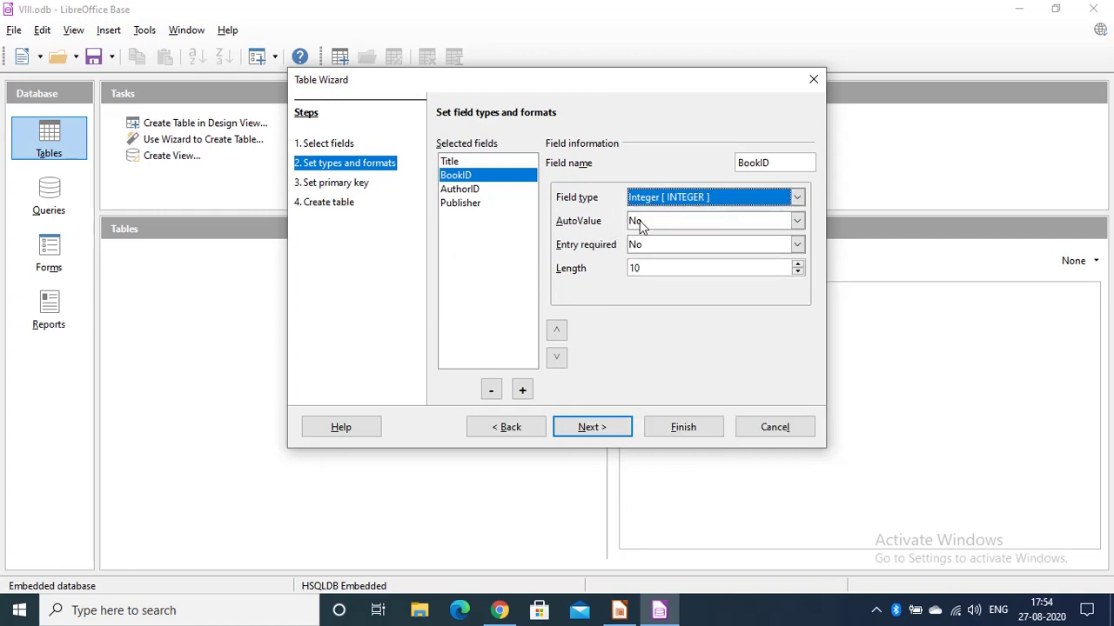
pyautogui.click(648, 221)
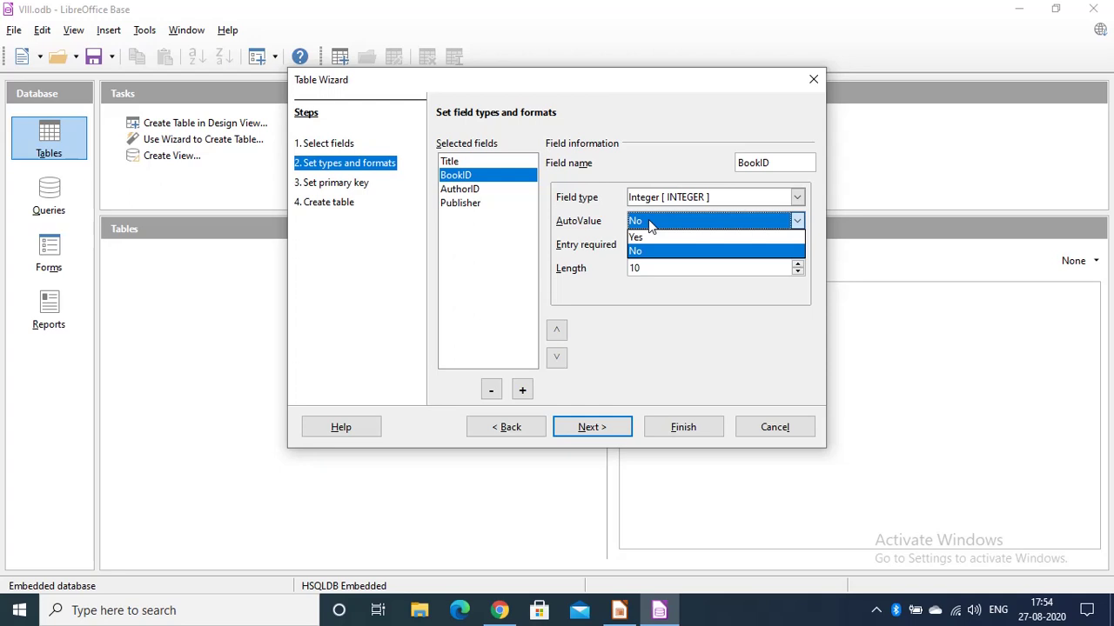
pyautogui.click(601, 251)
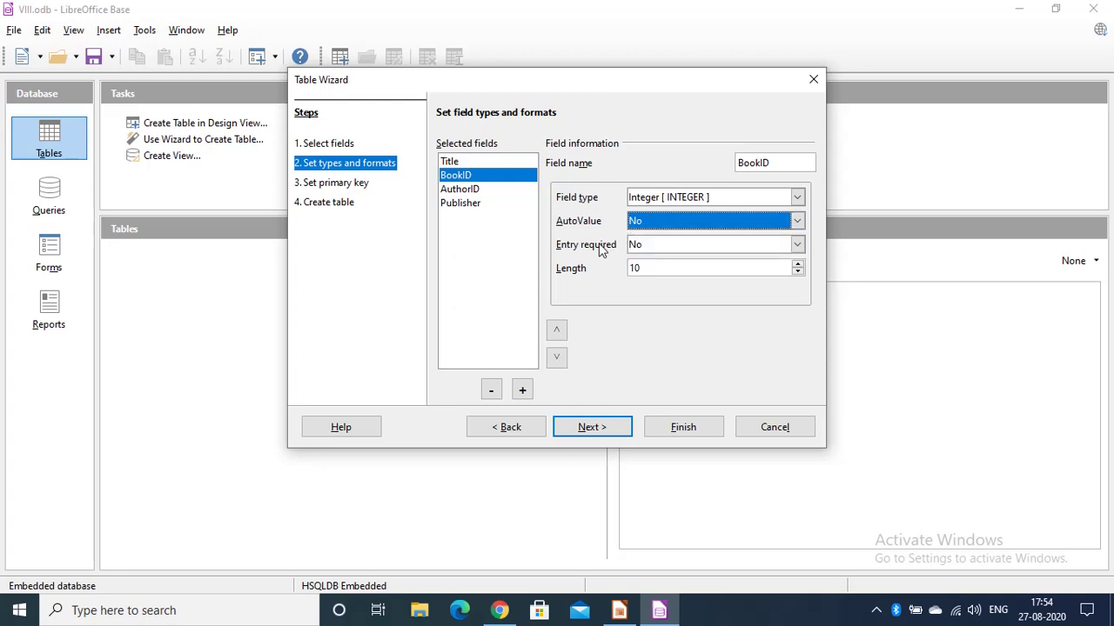
pyautogui.click(670, 249)
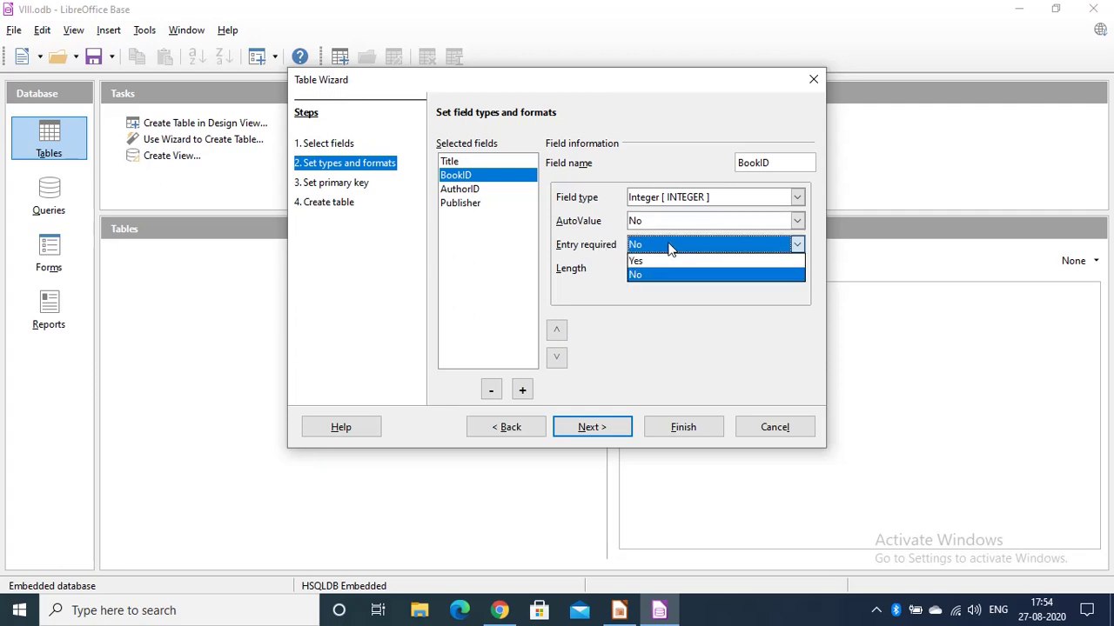
pyautogui.click(778, 262)
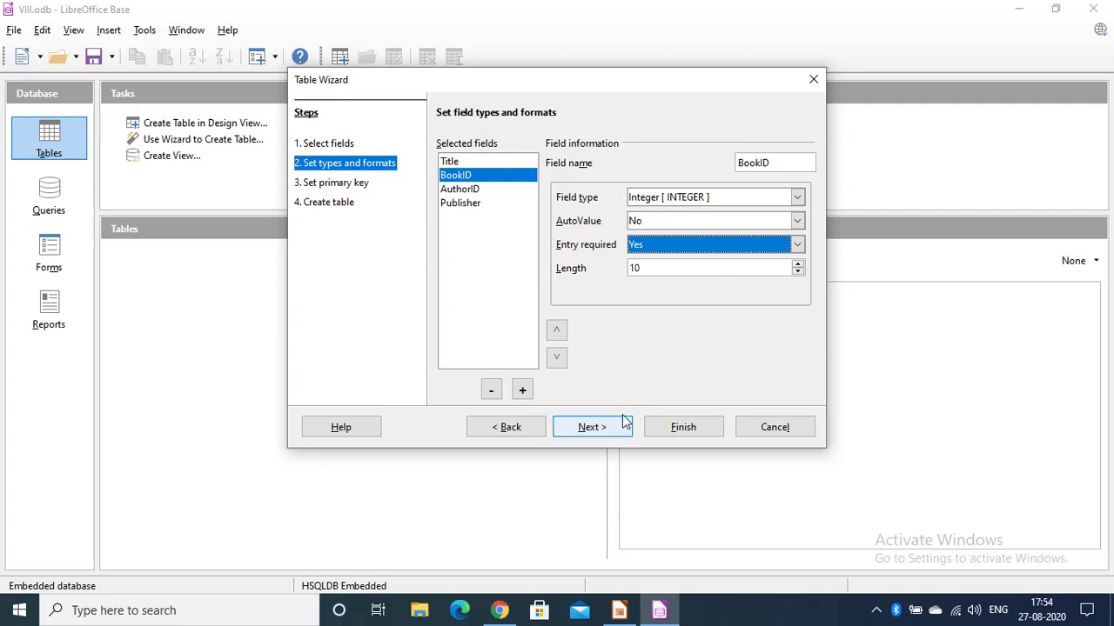
# Set the entry required option of the AuthorID field to Yes
pyautogui.click(467, 189)
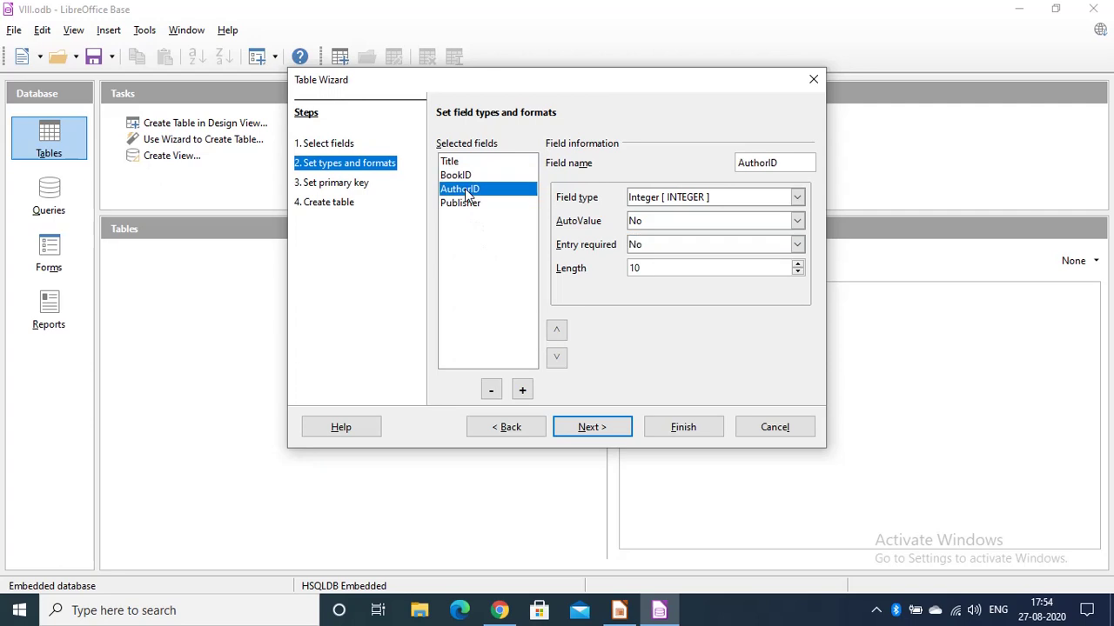
pyautogui.click(651, 247)
pyautogui.click(654, 268)
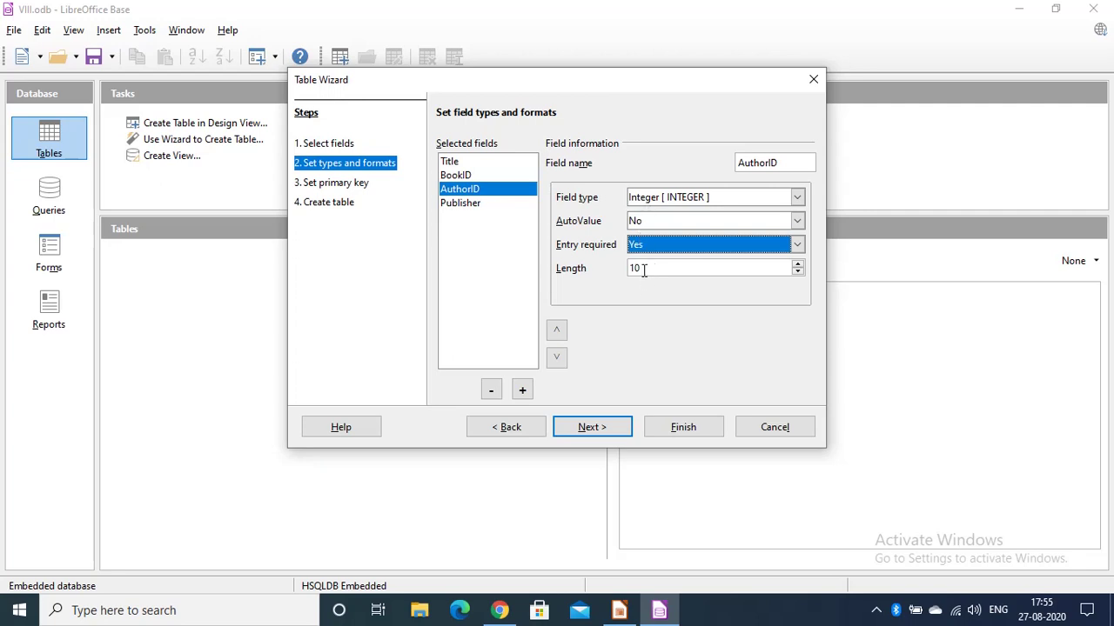
pyautogui.press('Up')
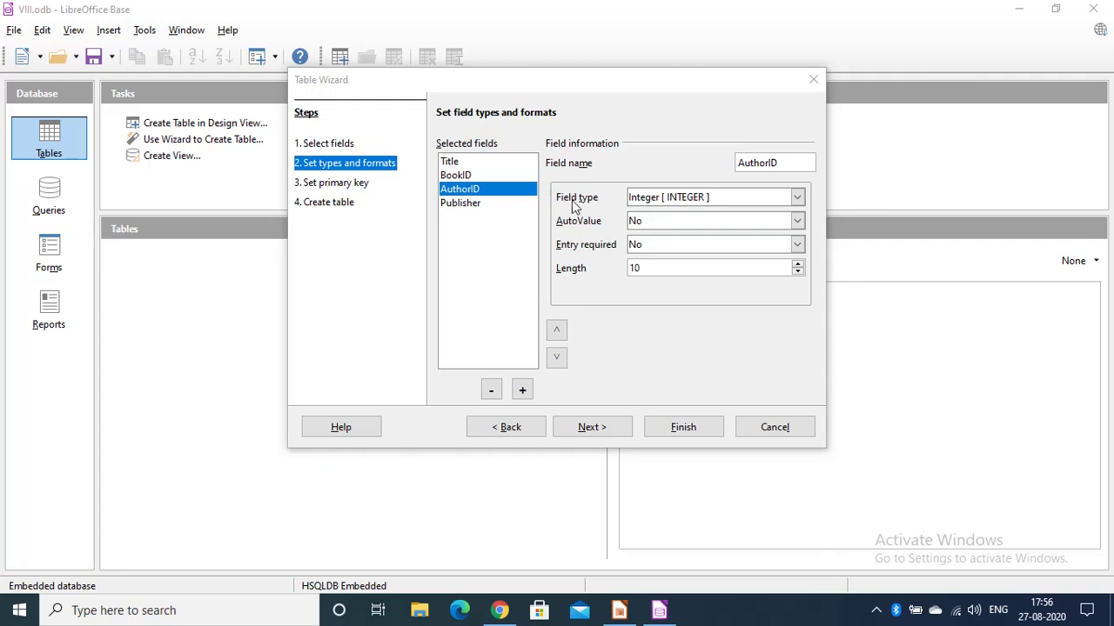
pyautogui.click(668, 246)
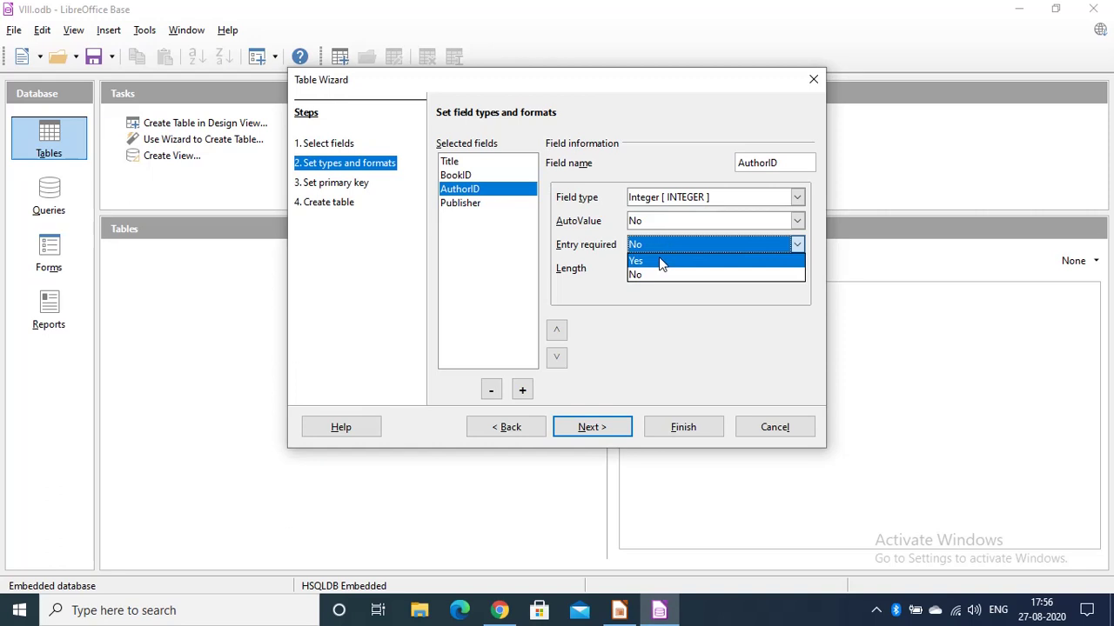
pyautogui.click(659, 260)
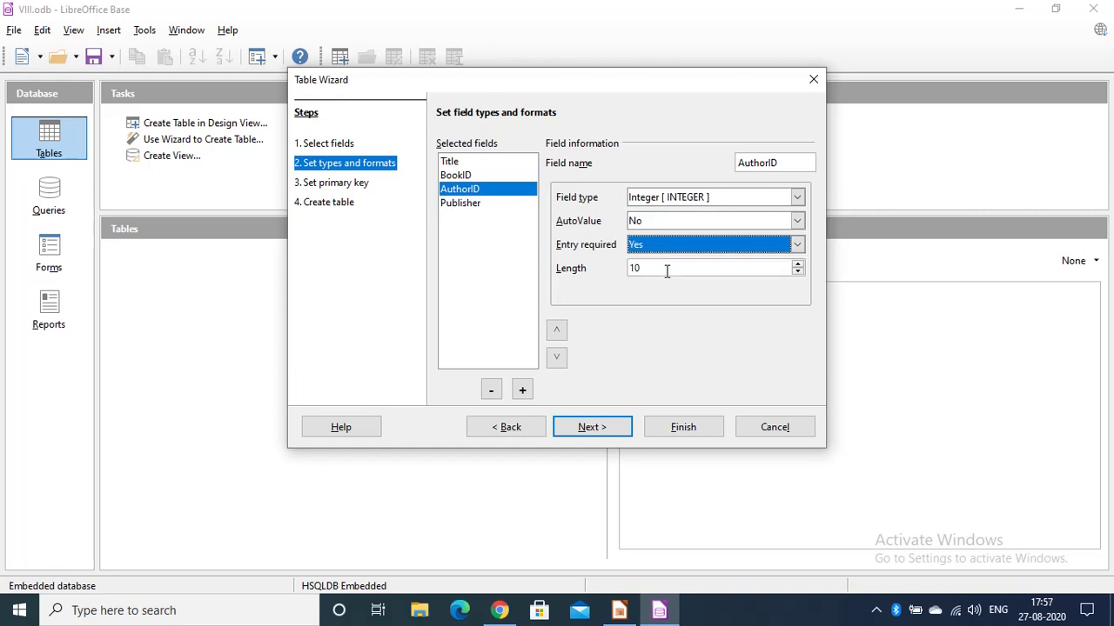
# Set the entry required option of the Publisher field to Yes and proceed to the primary key settings
pyautogui.click(465, 204)
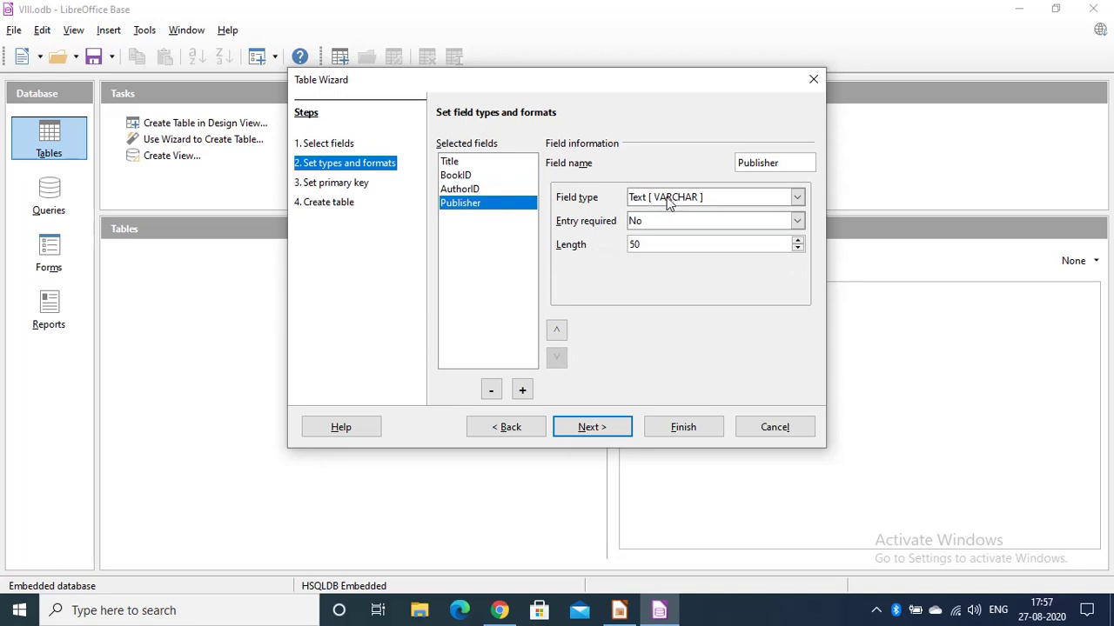
pyautogui.click(672, 225)
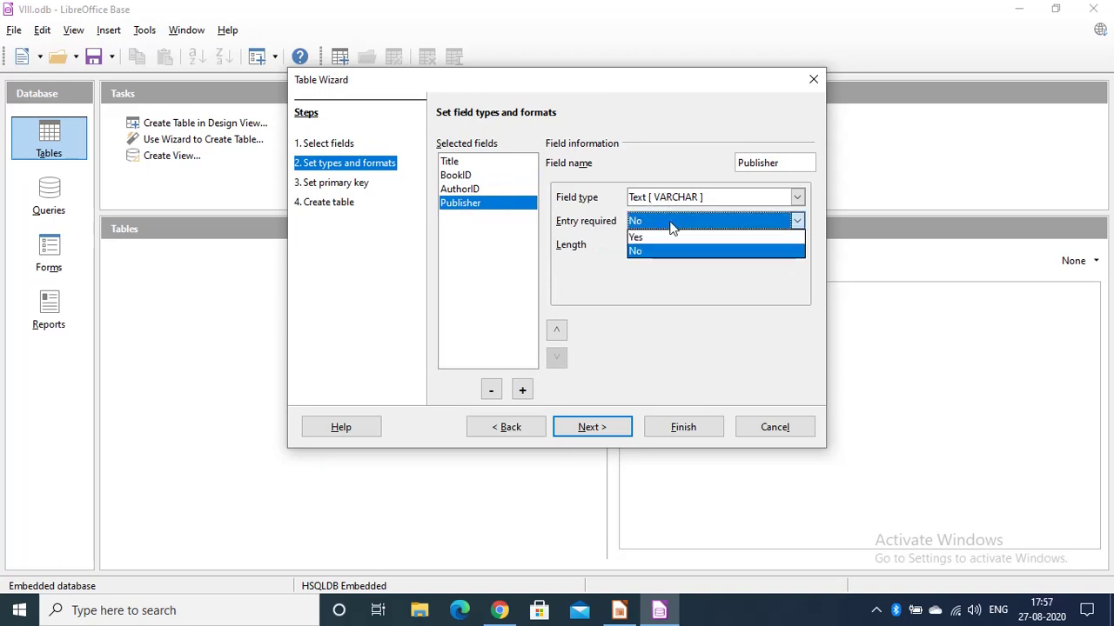
pyautogui.click(666, 237)
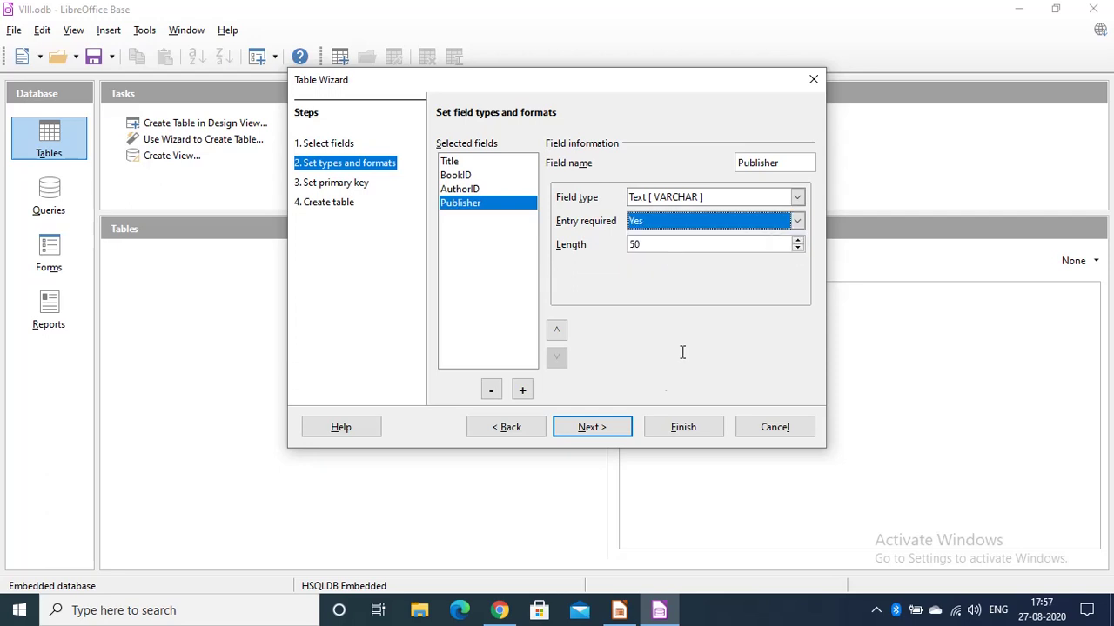
pyautogui.click(591, 427)
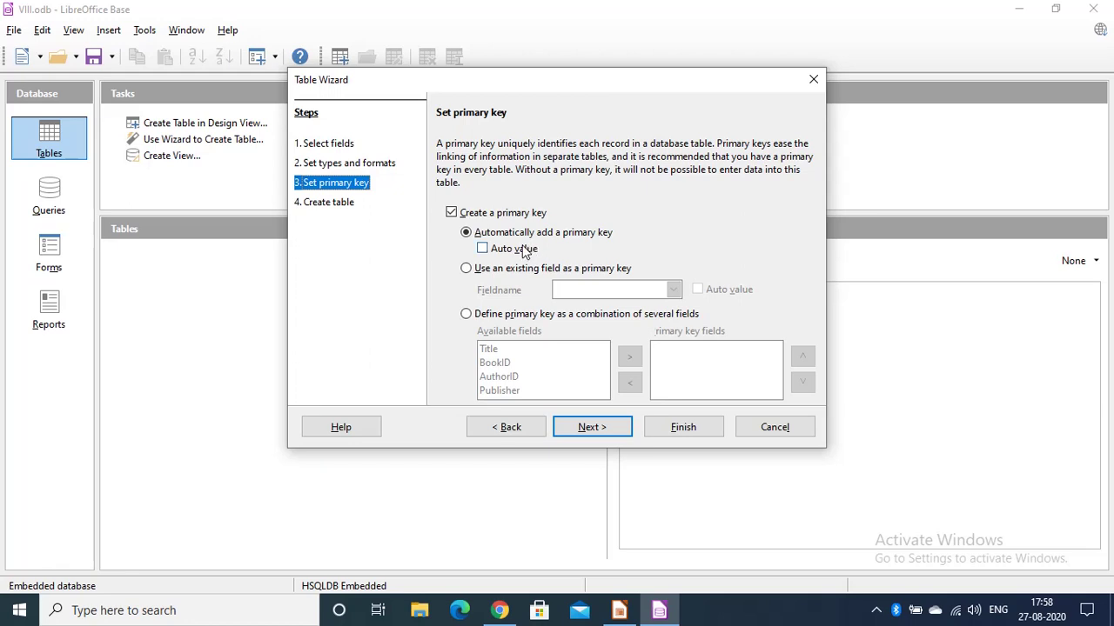
# Use the existing BookID field as the table's primary key
pyautogui.click(467, 270)
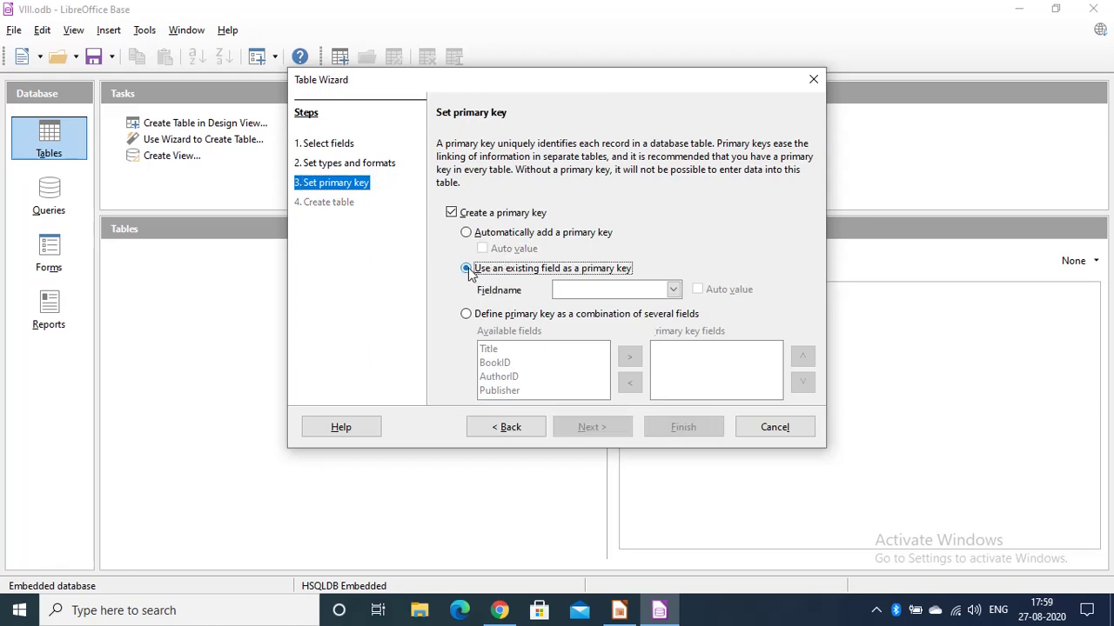
pyautogui.click(673, 291)
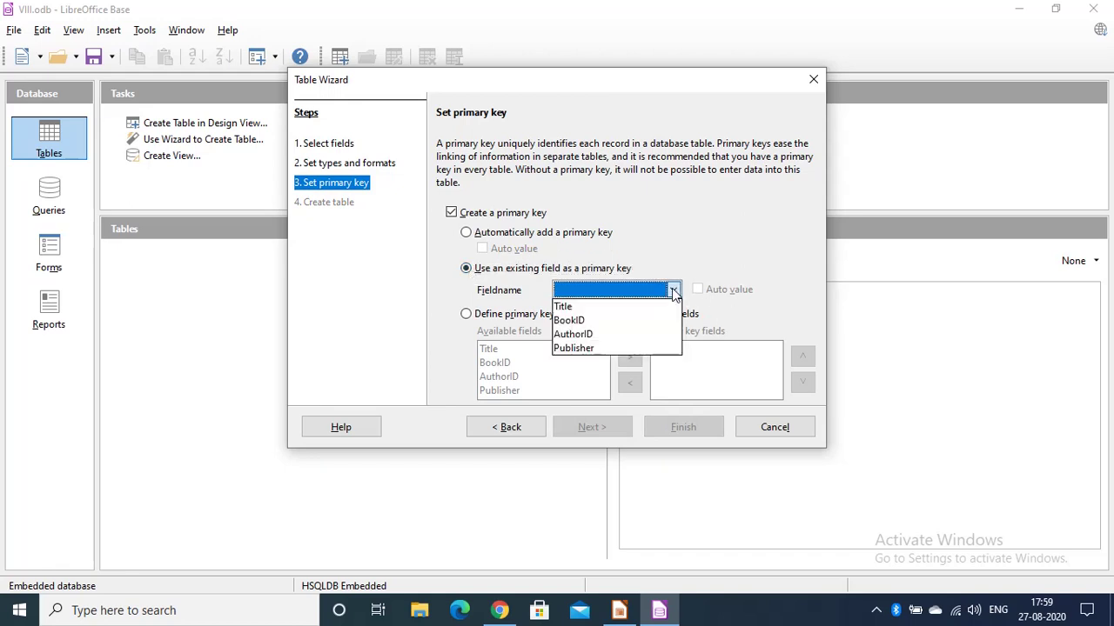
pyautogui.click(573, 321)
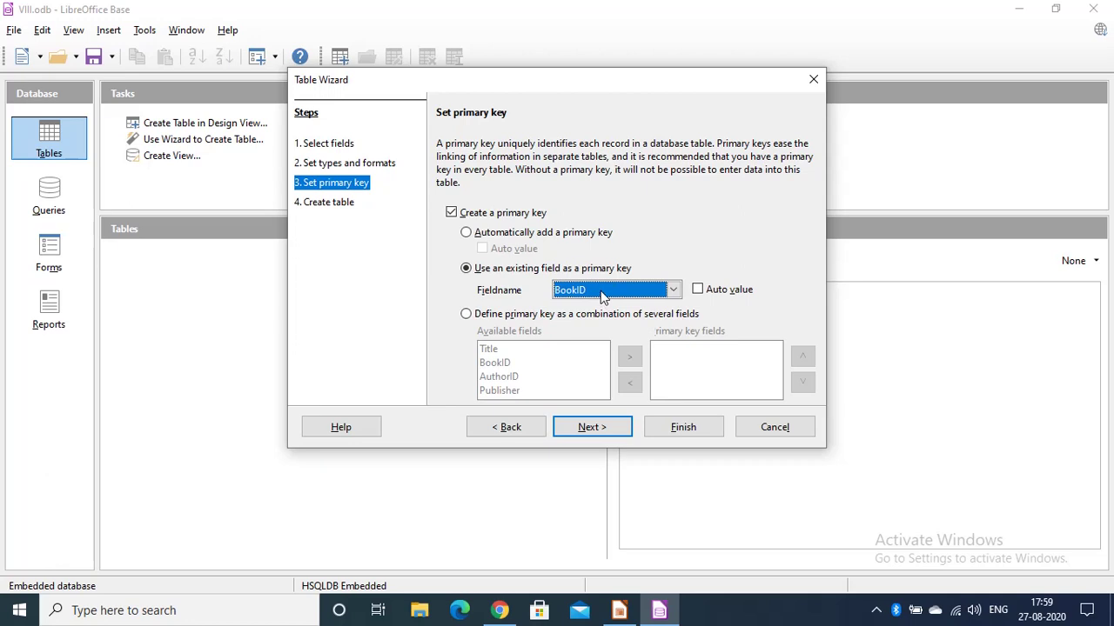
# Finish creating the table under the name Library, with the option to insert data immediately
pyautogui.click(587, 428)
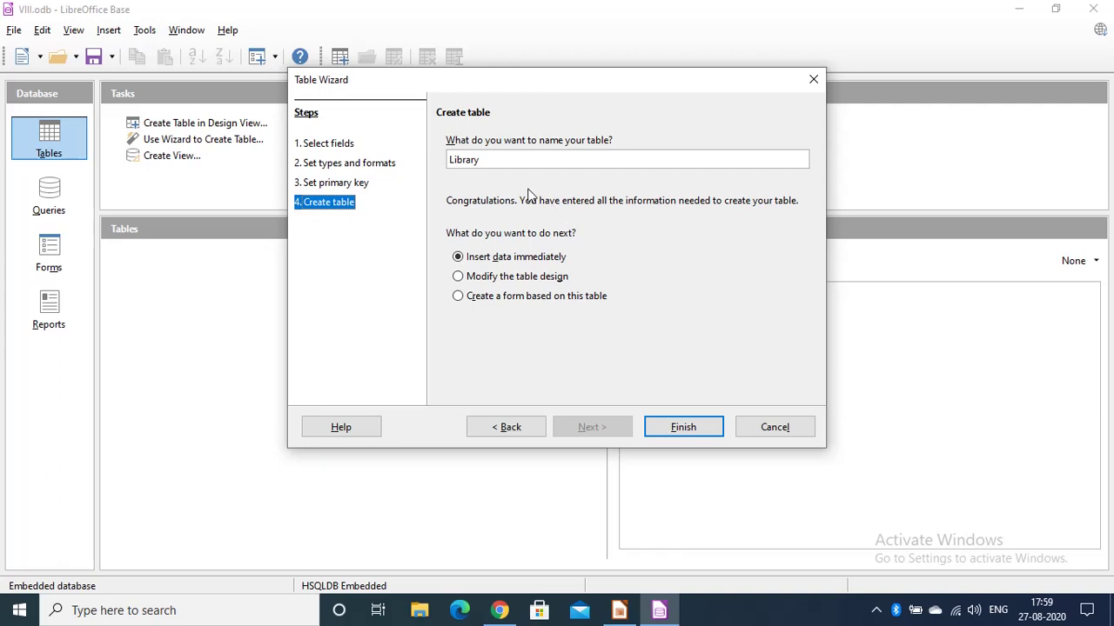
pyautogui.click(498, 162)
pyautogui.click(661, 431)
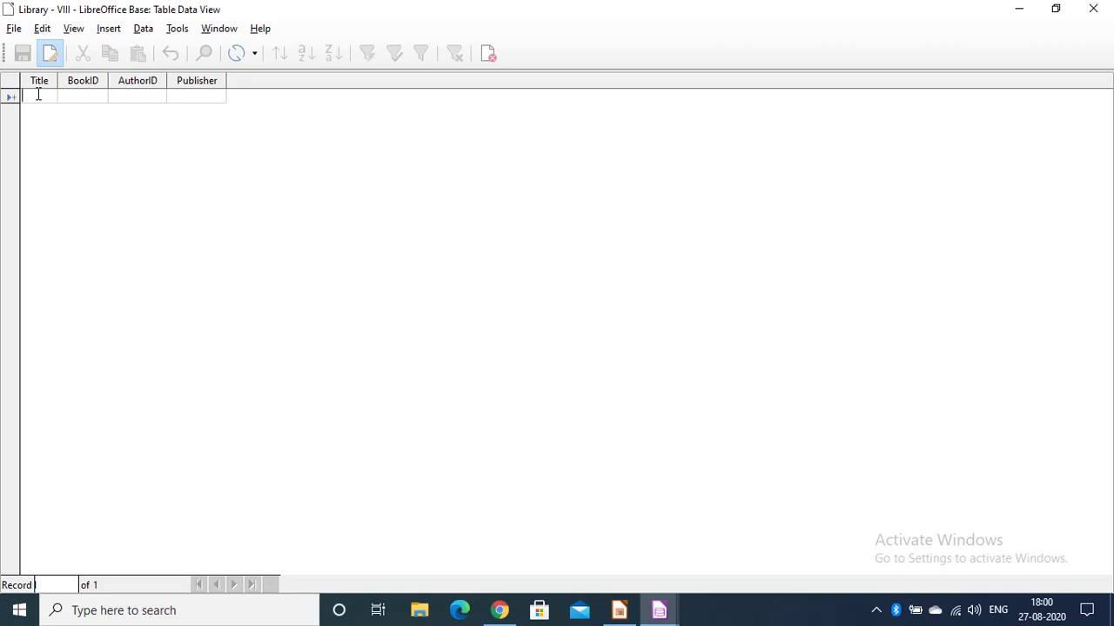
# Enter ABCD as the Title and 101 as the BookID in the first record of the Library table
pyautogui.write('A')
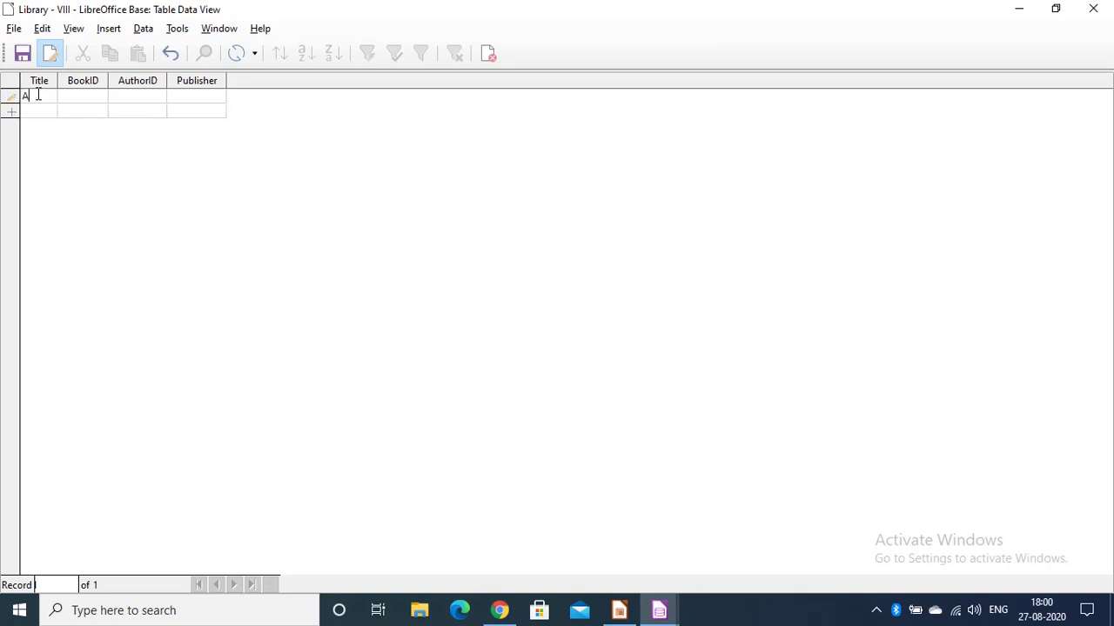
pyautogui.write('BCD')
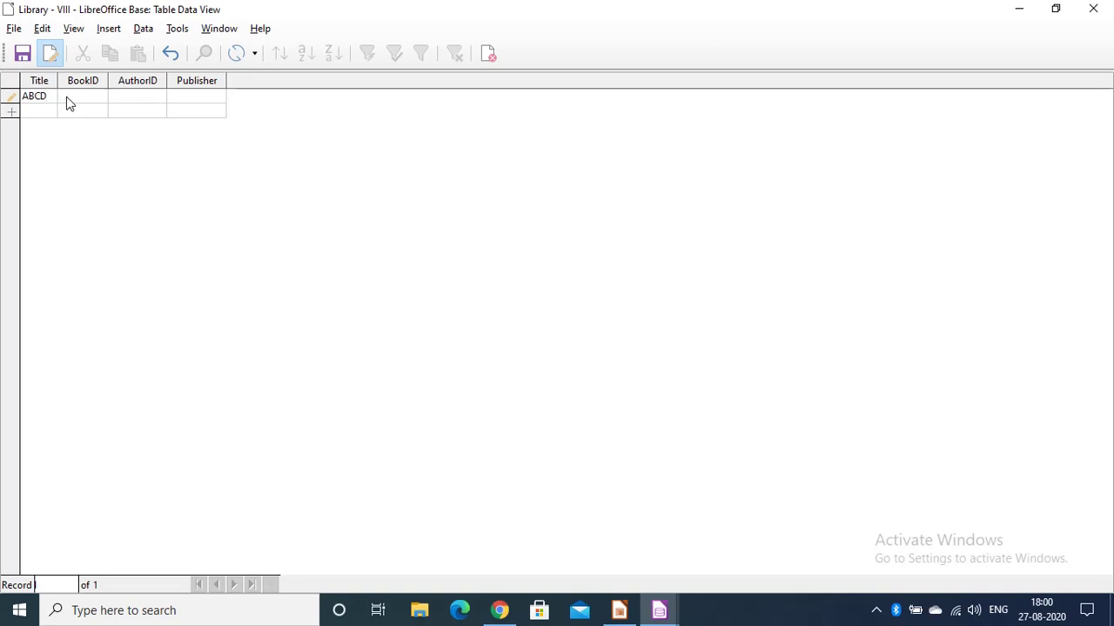
pyautogui.write('B01')
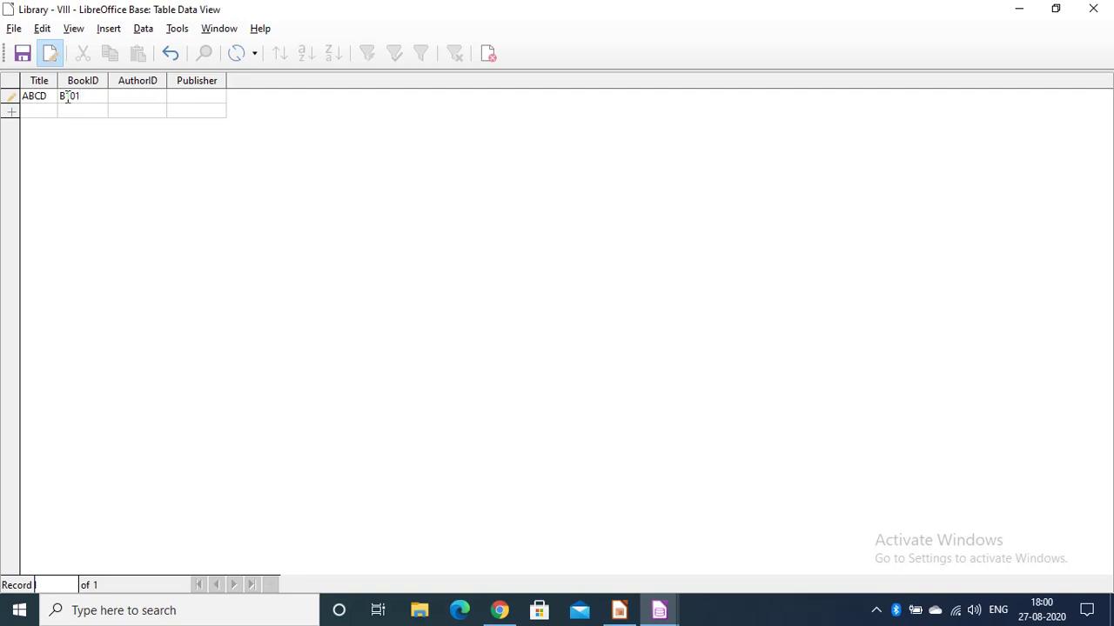
pyautogui.click(124, 100)
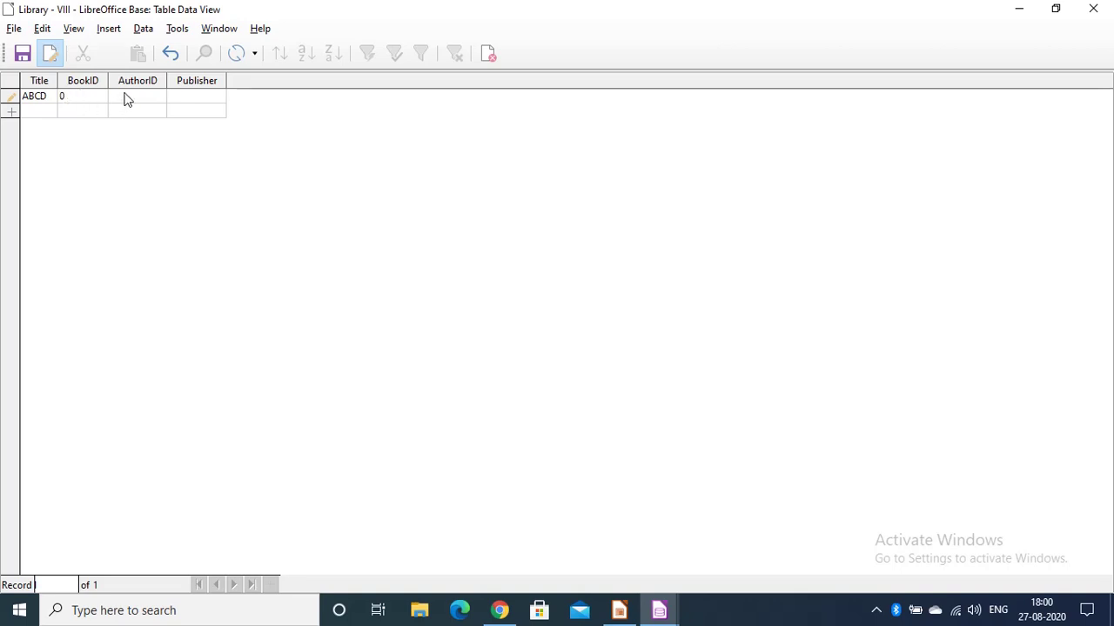
pyautogui.doubleClick(78, 99)
pyautogui.write('101')
# Complete the first record with AuthorID 1 and the publisher's name, and move on to a new record
pyautogui.click(130, 98)
pyautogui.write('A1')
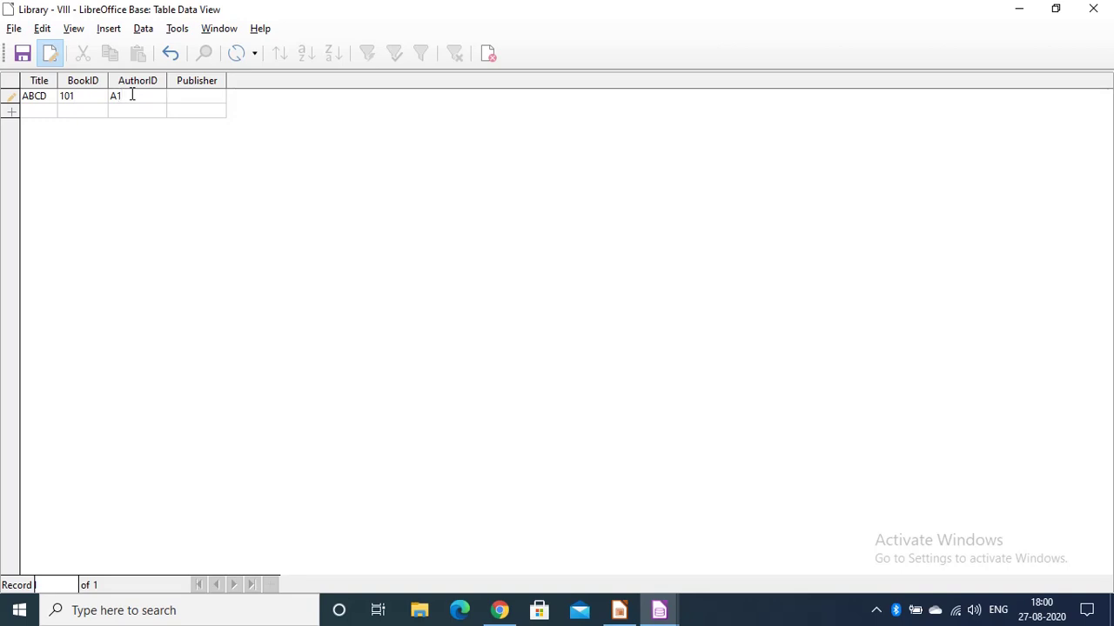
pyautogui.click(196, 103)
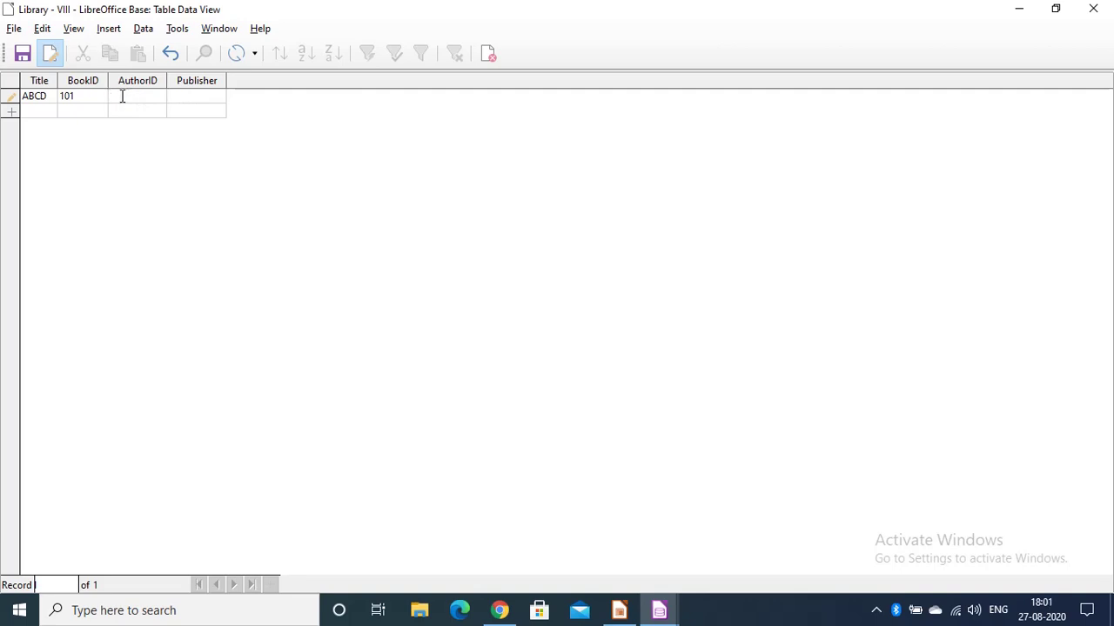
pyautogui.write('1')
pyautogui.write('RITVI')
pyautogui.write('K')
pyautogui.press('Return')
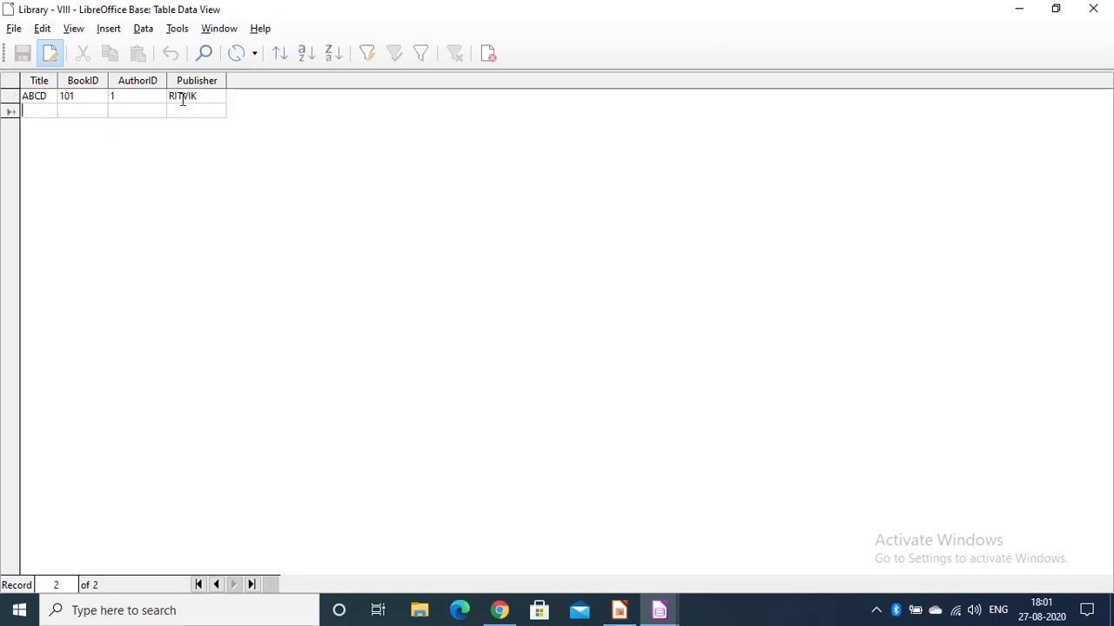